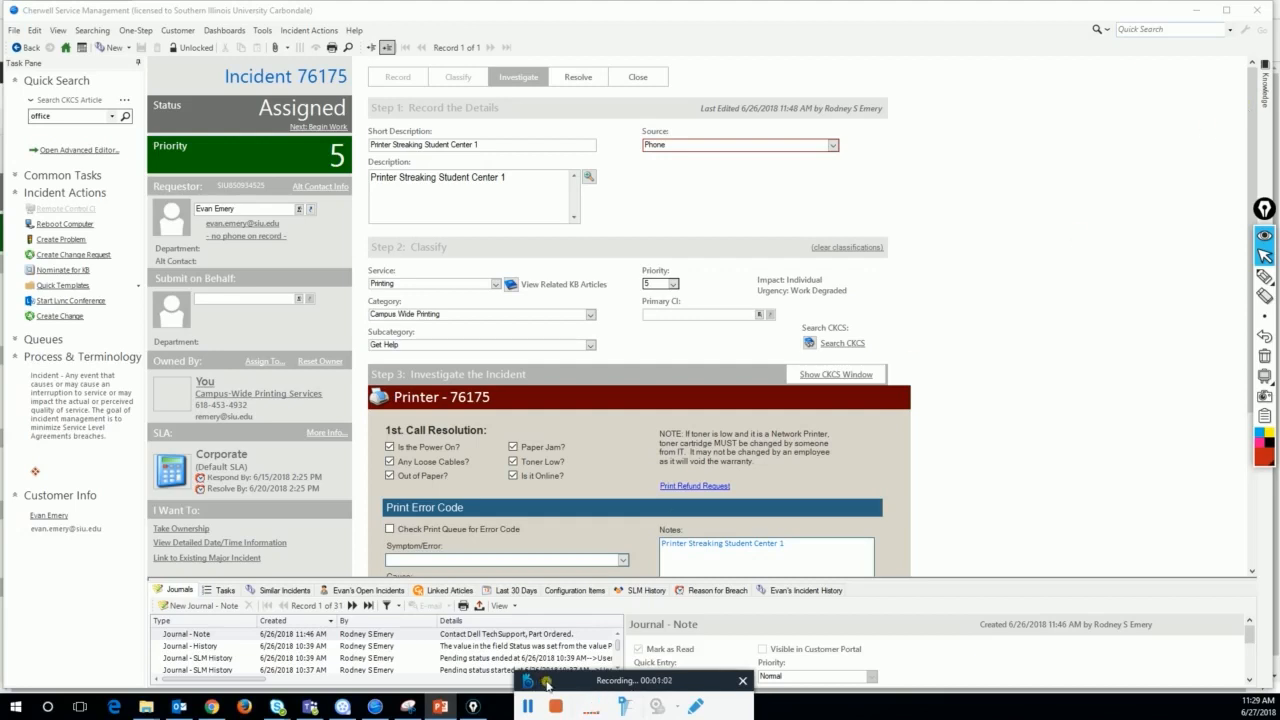
- Outline the incident's related-records area and circle Tasks in red pen, and clear the annotations
drag(552, 682, 587, 15)
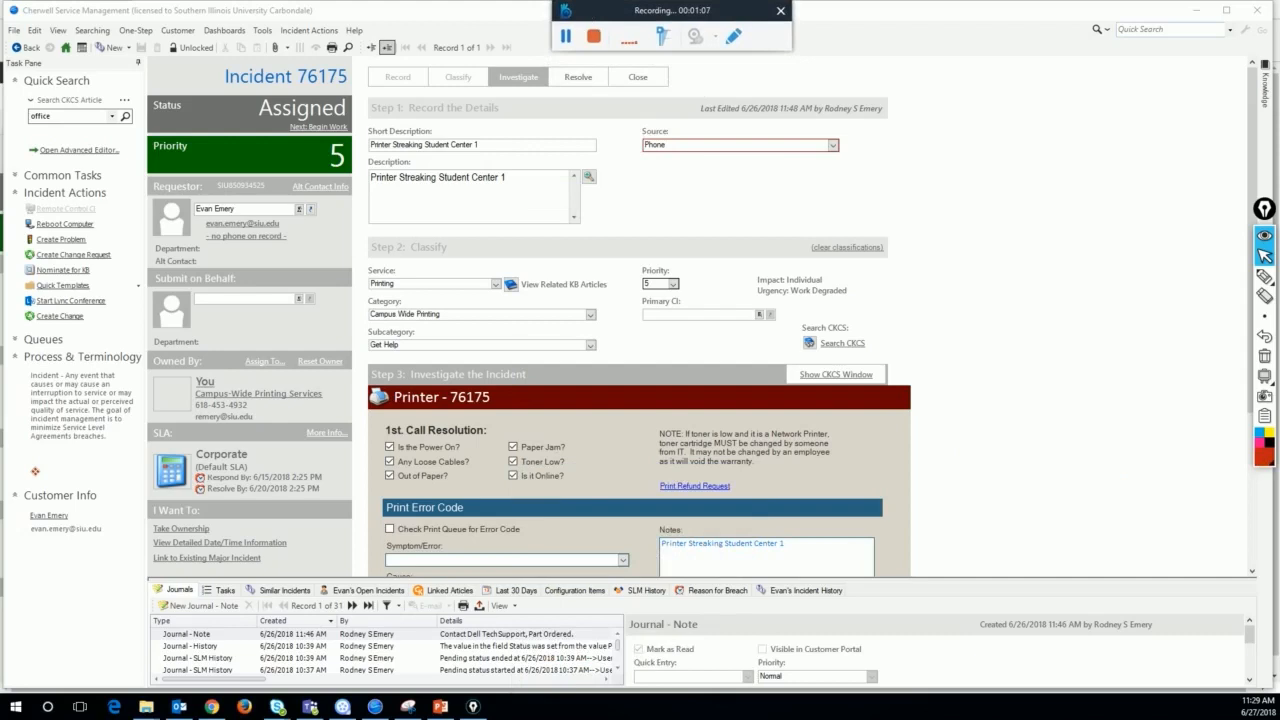
click(1264, 277)
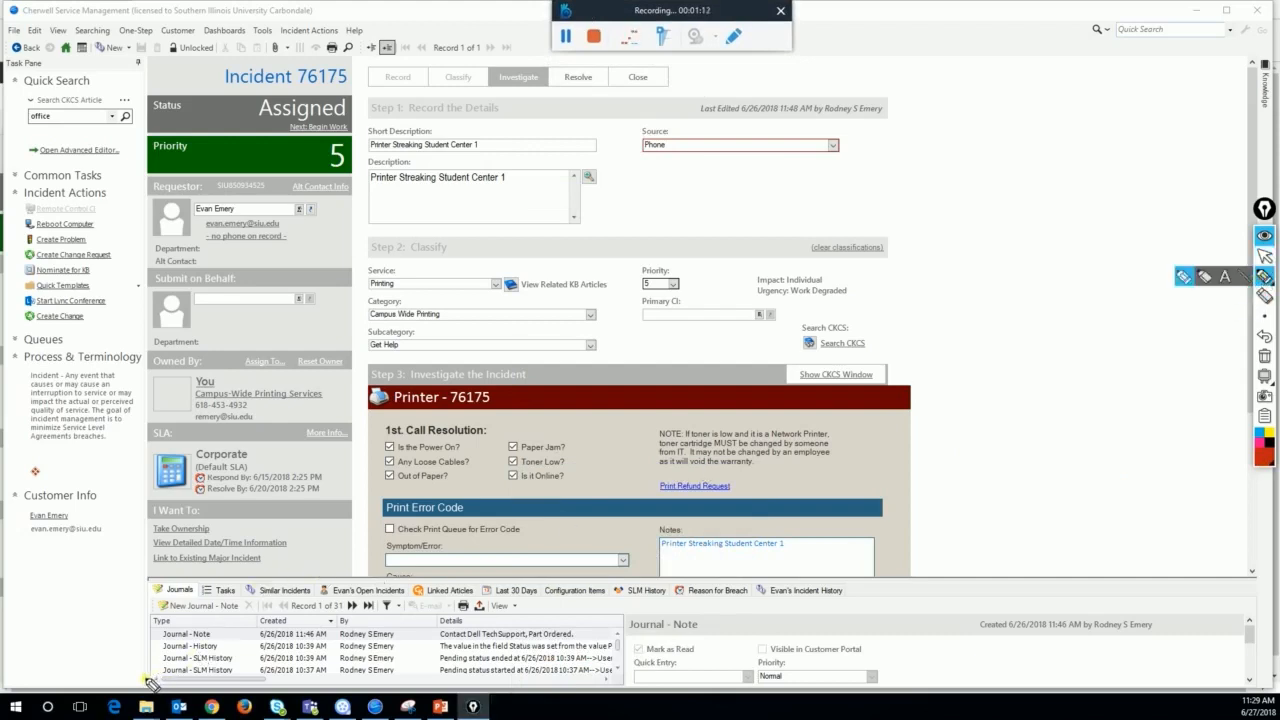
mouse_move(145, 684)
mouse_down()
mouse_move(150, 580)
mouse_move(1218, 583)
mouse_move(1260, 585)
mouse_move(1257, 693)
mouse_up()
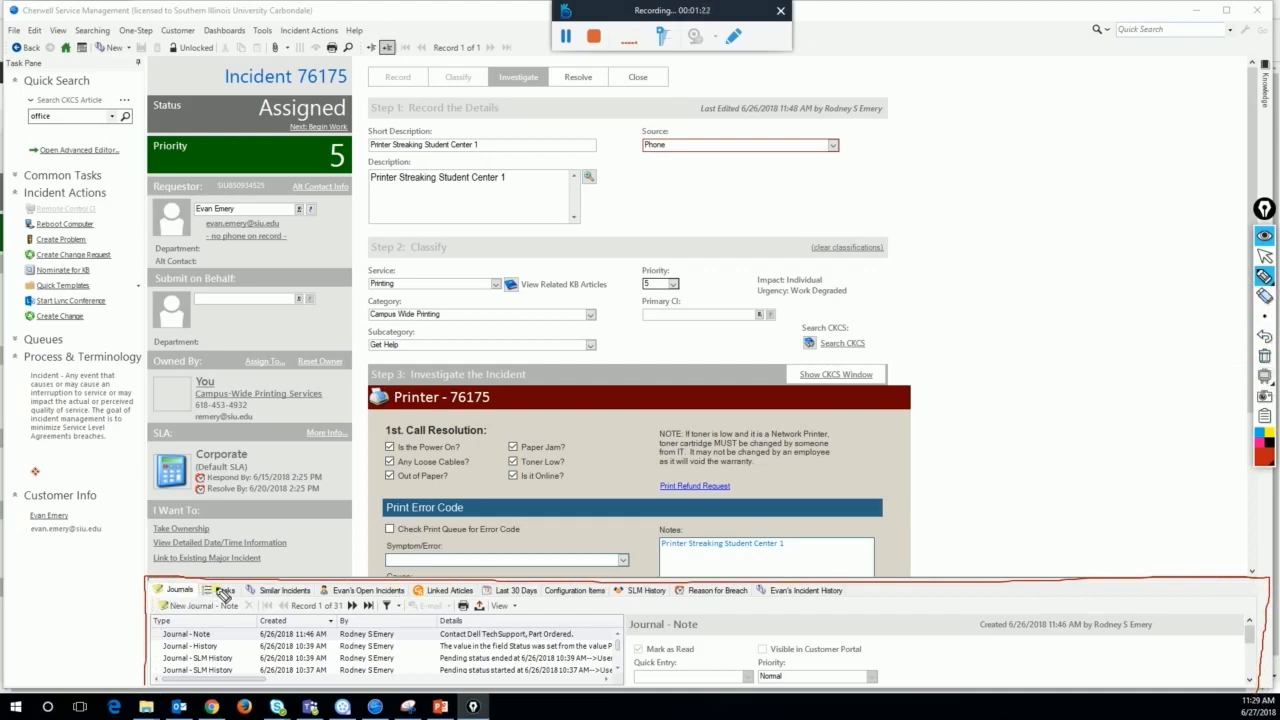
mouse_move(207, 580)
mouse_down()
mouse_move(197, 602)
mouse_move(230, 608)
mouse_move(262, 590)
mouse_move(203, 580)
mouse_move(197, 612)
mouse_move(245, 614)
mouse_move(240, 578)
mouse_move(189, 592)
mouse_up()
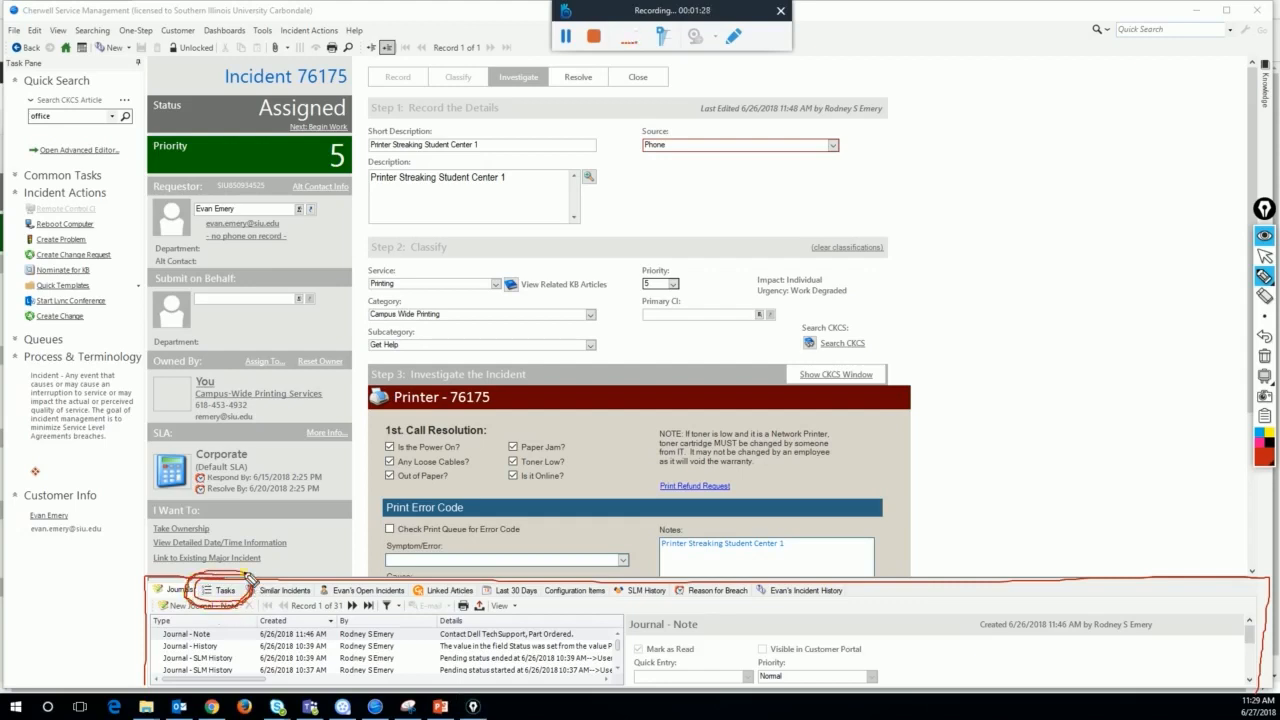
mouse_move(1272, 284)
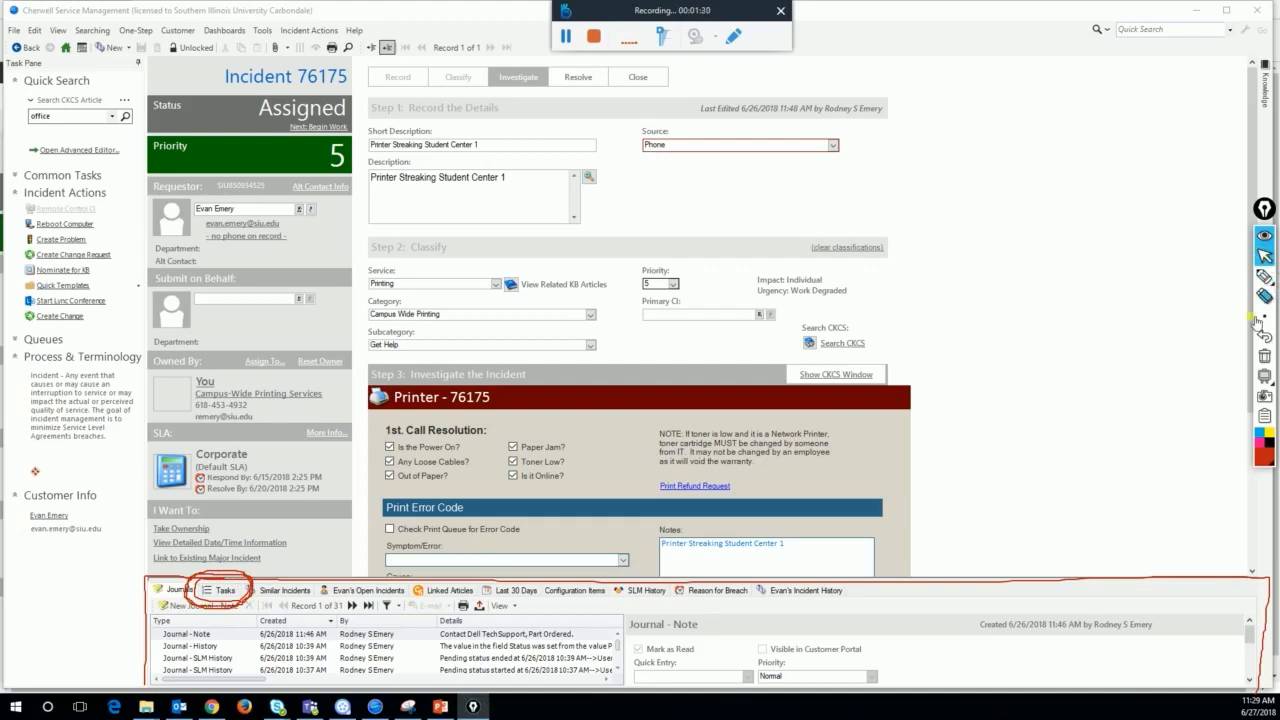
click(1264, 356)
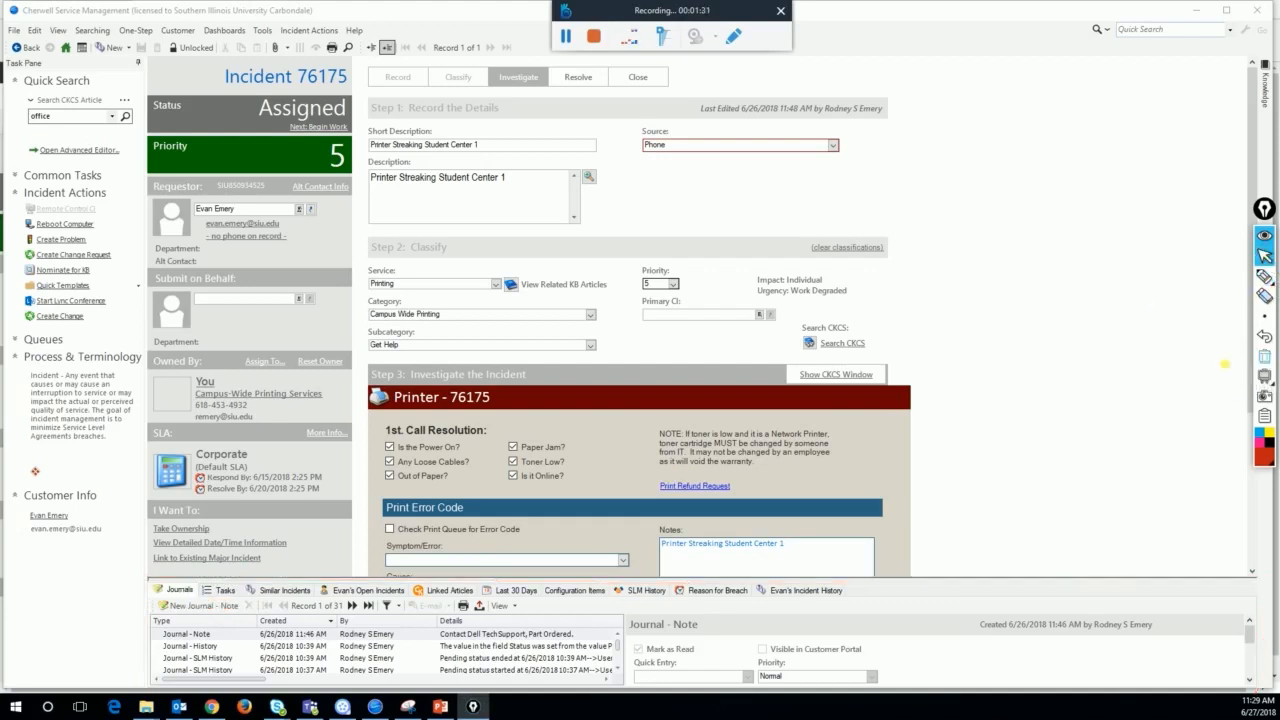
- Show the incident's tasks and enlarge the related-records area upward
click(216, 591)
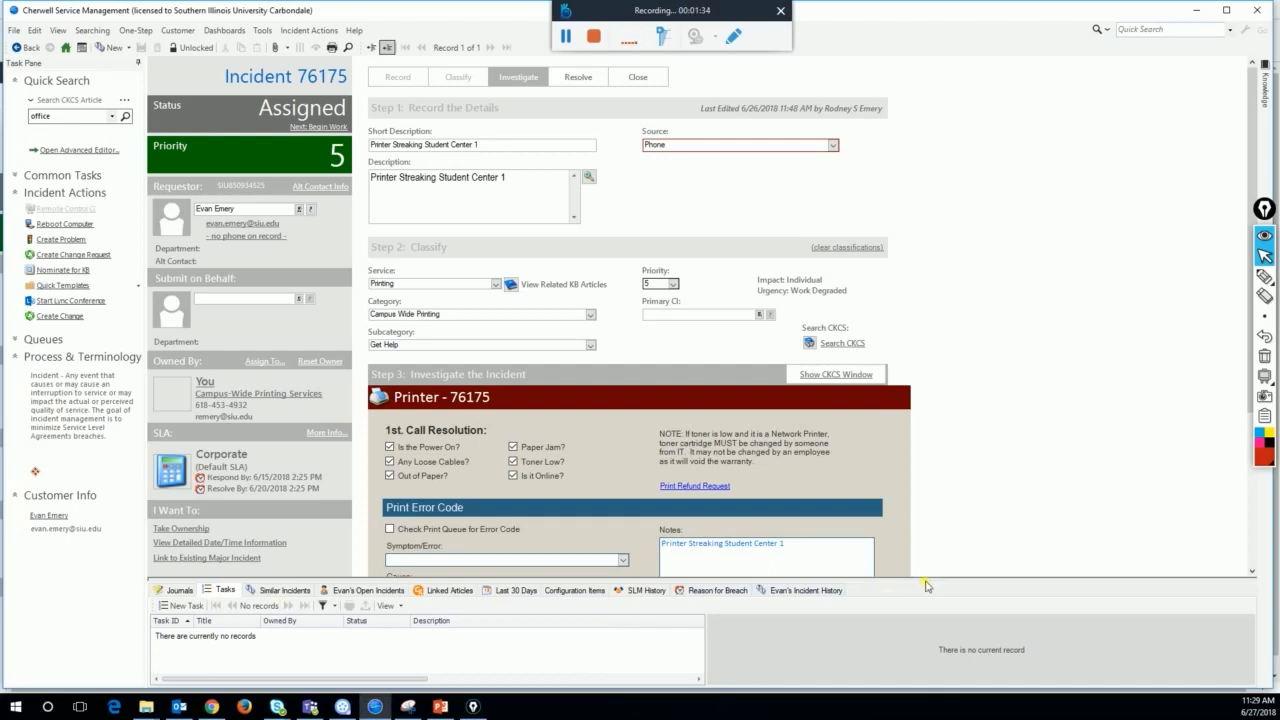
drag(920, 579, 920, 579)
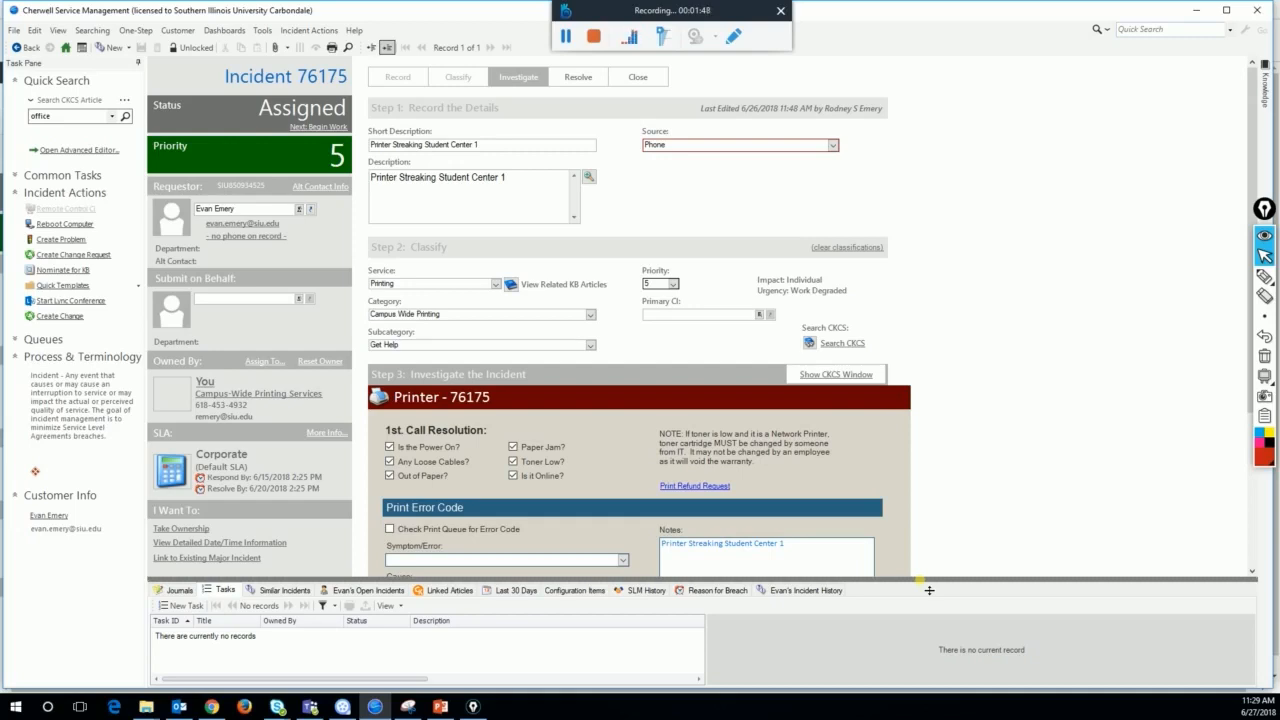
drag(929, 590, 943, 479)
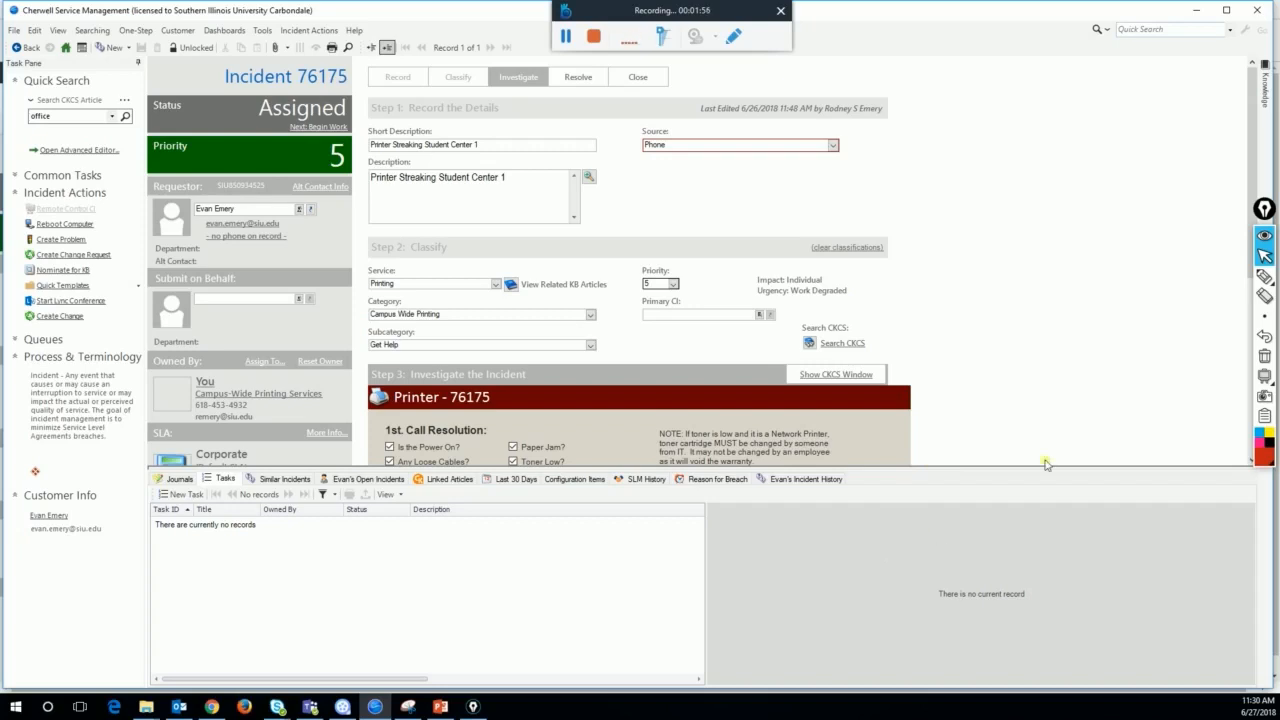
- Circle New Task and underline the neighbouring record controls in red pen, and clear the annotations
click(1263, 277)
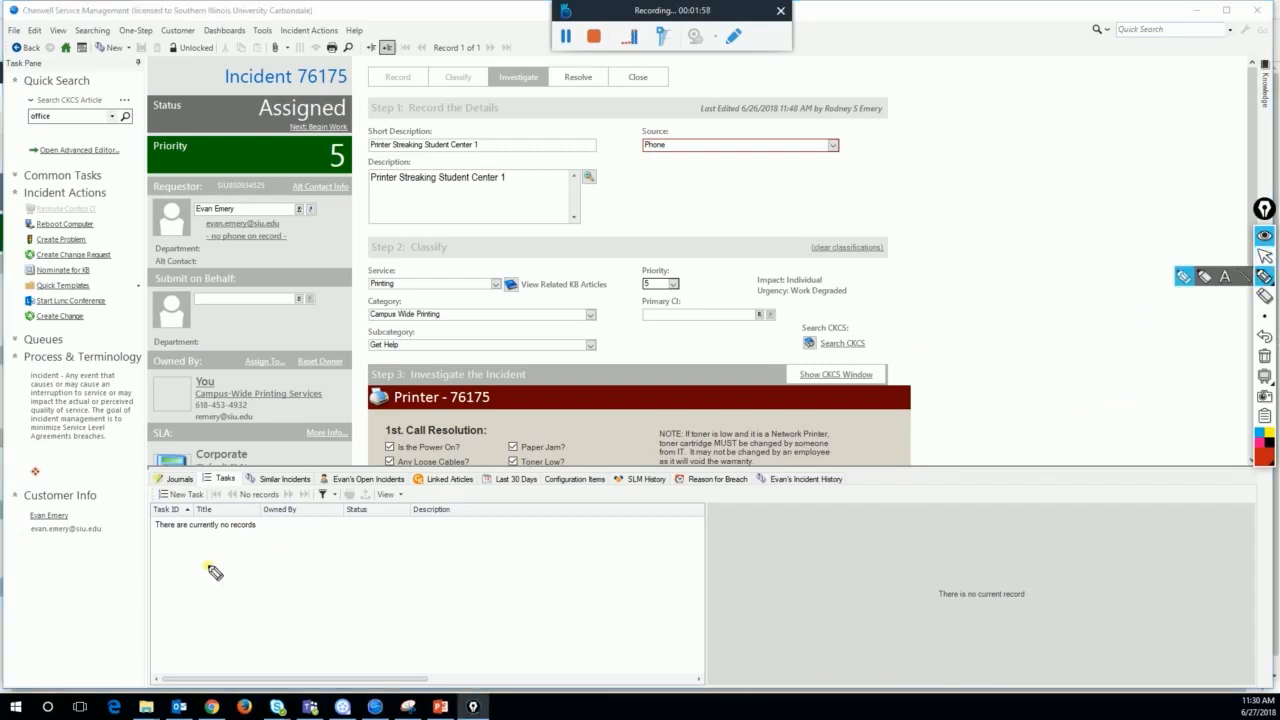
mouse_move(165, 487)
mouse_down()
mouse_move(148, 500)
mouse_move(188, 511)
mouse_move(204, 499)
mouse_move(177, 486)
mouse_move(152, 494)
mouse_up()
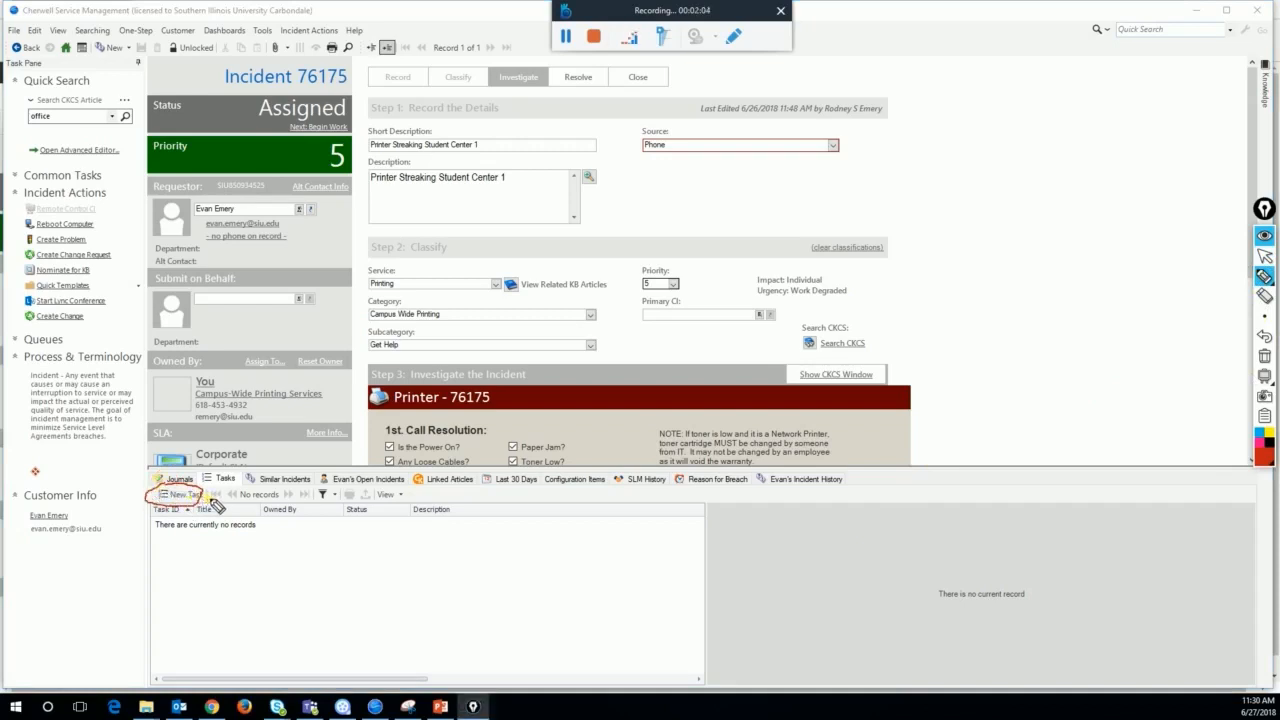
drag(210, 498, 309, 498)
click(1272, 260)
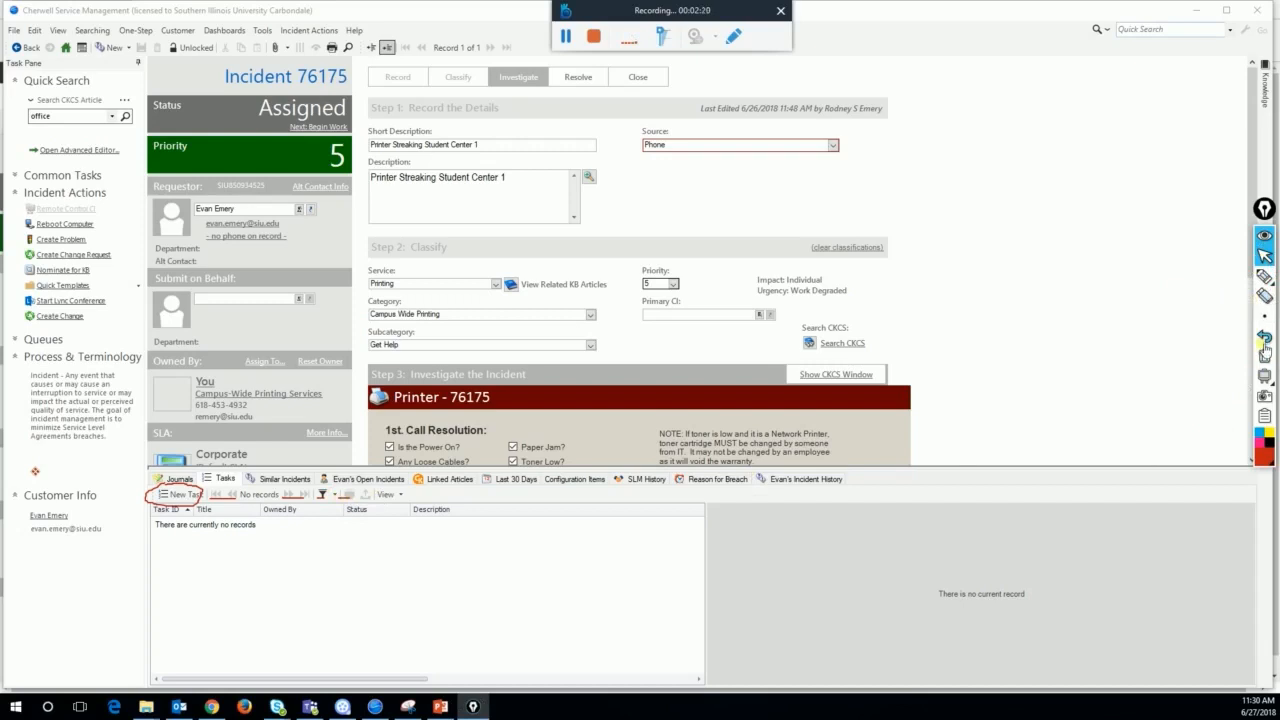
click(1265, 358)
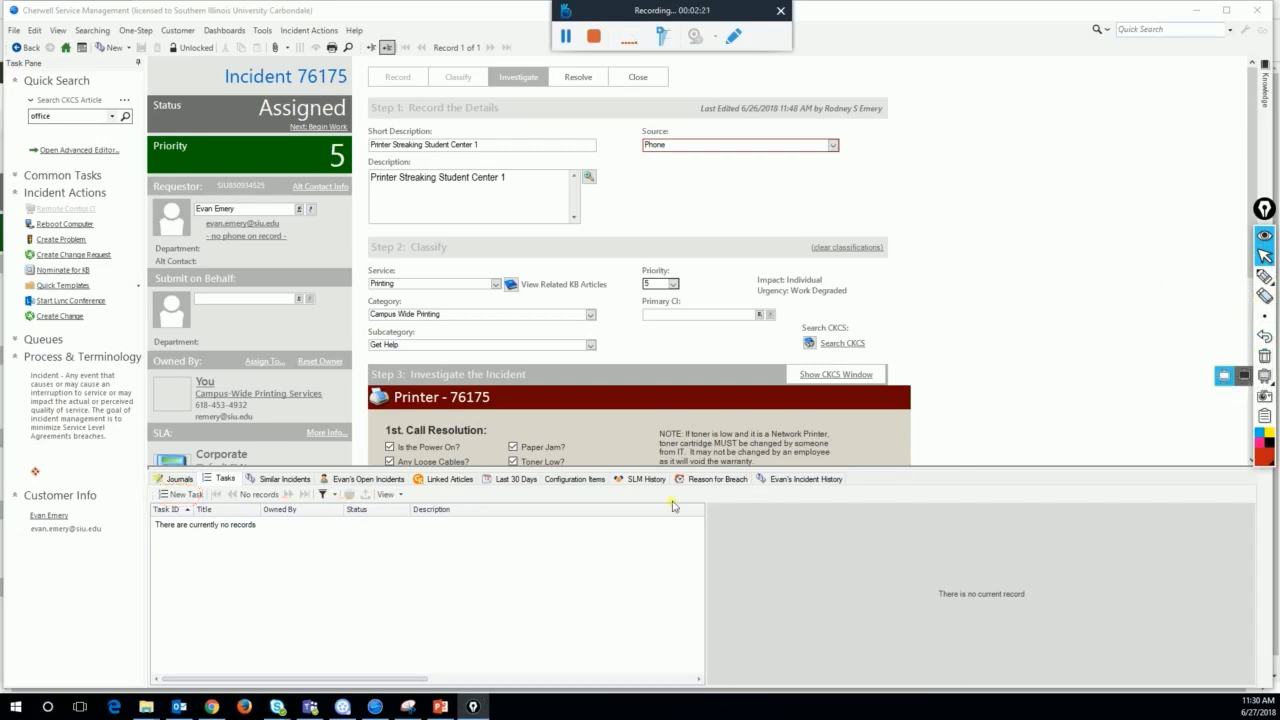
- Create a new task on the incident and enlarge its form in height and width
click(165, 495)
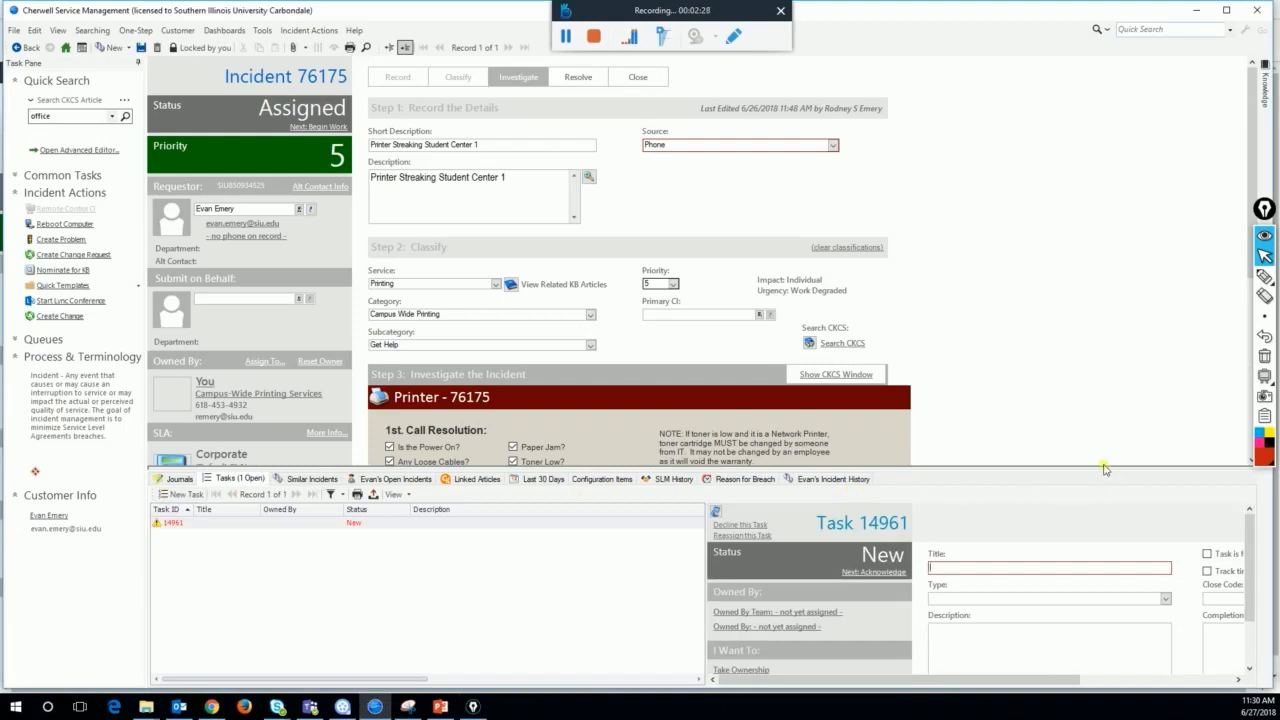
drag(1100, 468, 1094, 435)
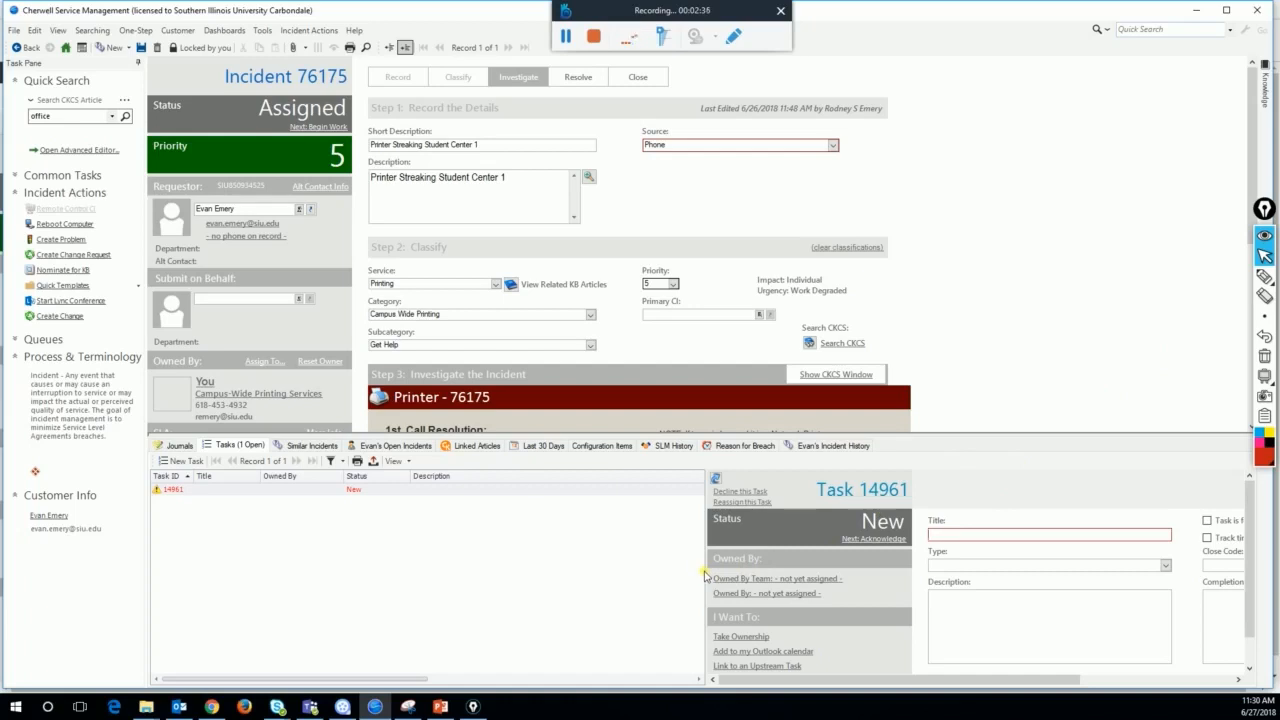
drag(714, 580, 569, 578)
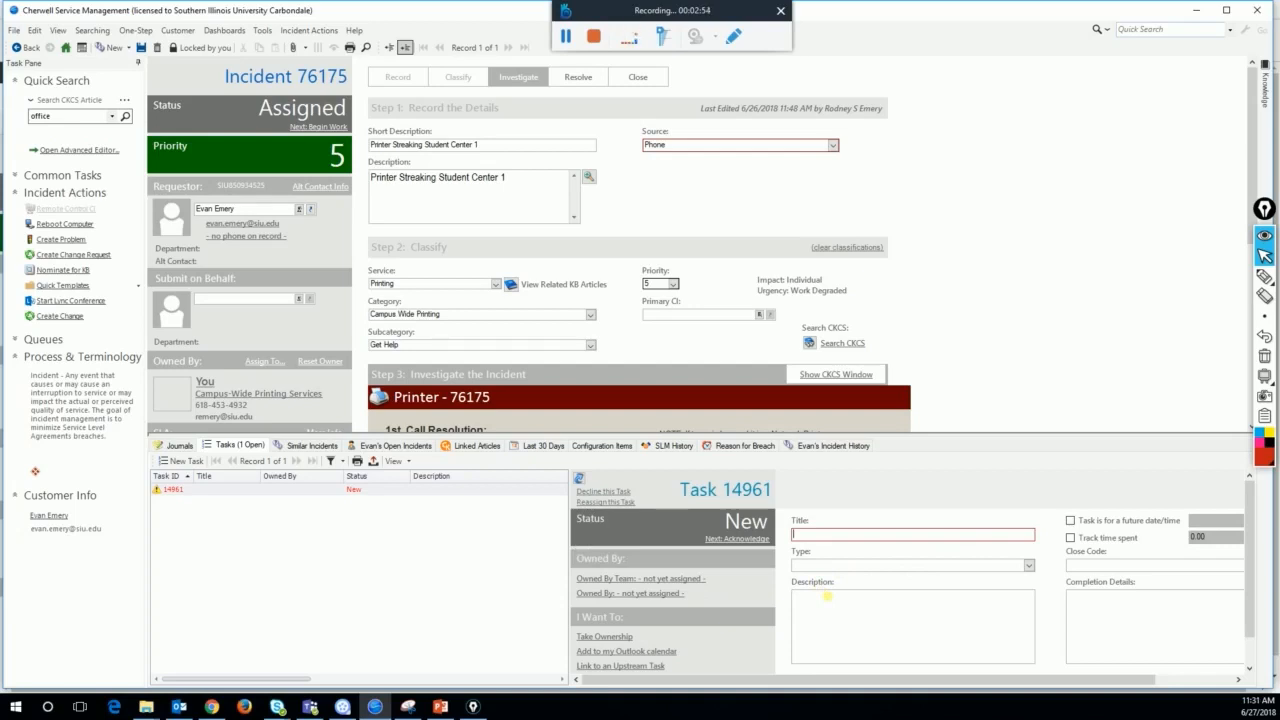
- Title the new task "Contact Dell Tech Support" and set its type to Work Item
text(Contact Dell Tech Support)
click(1028, 565)
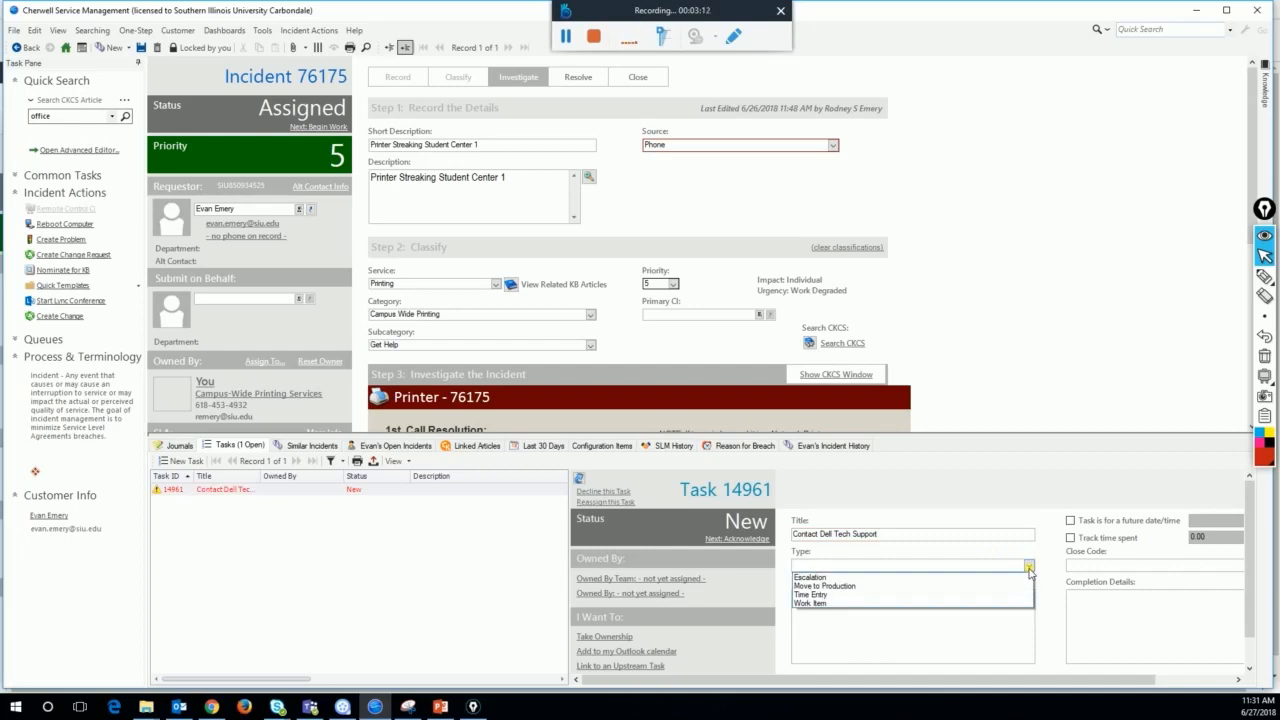
click(836, 604)
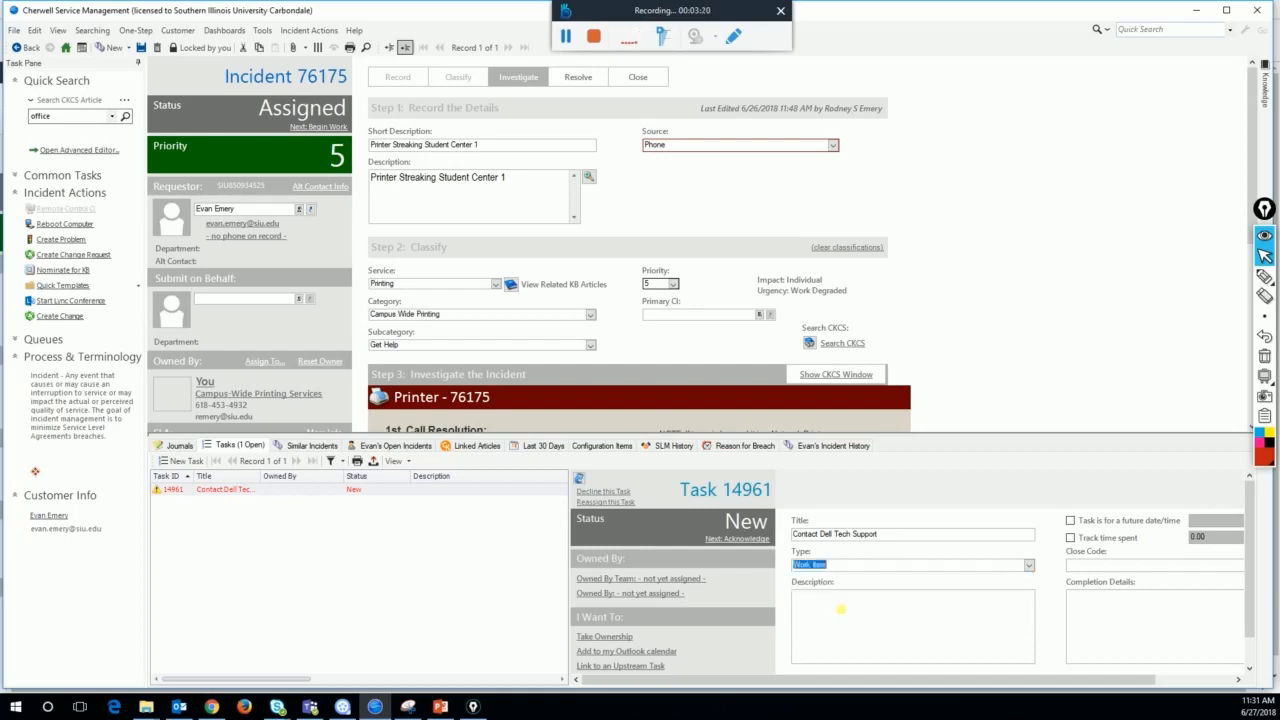
- Enter the task description "Contact Dell RE: Possible printer fuser error under warranty"
click(876, 622)
text(Contact Dell RE)
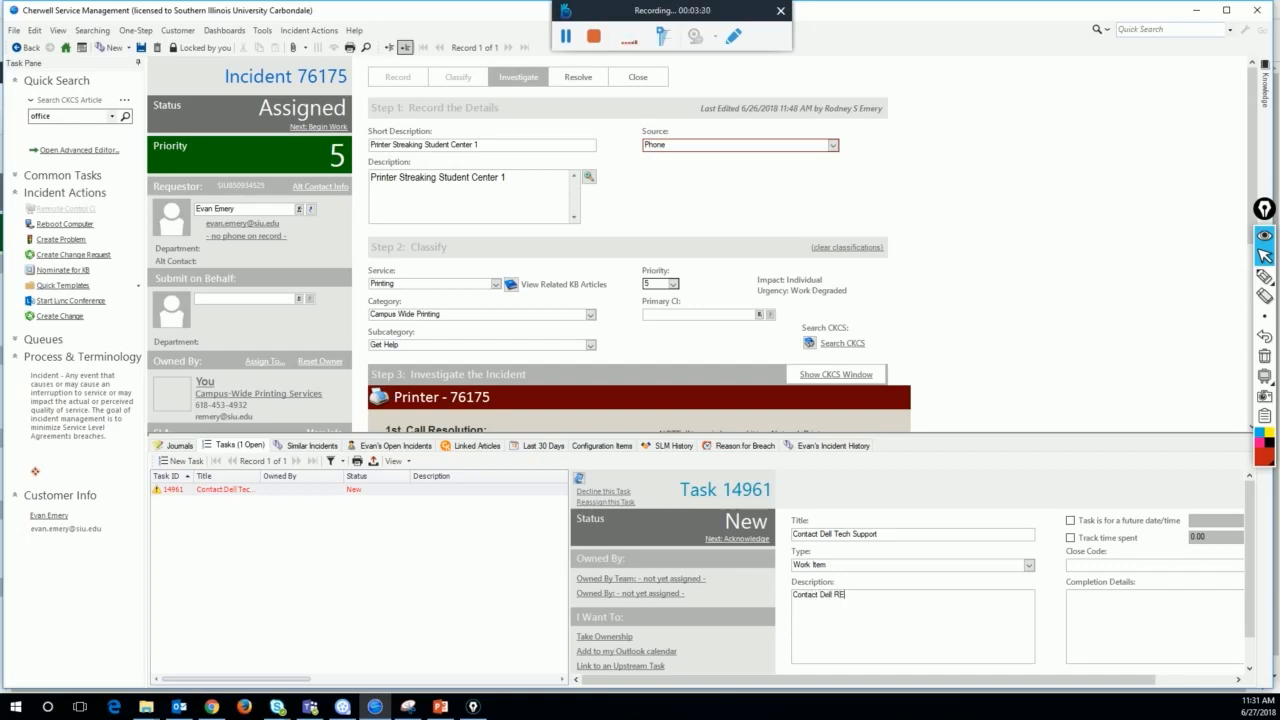
text(: Possible printer fuser error under)
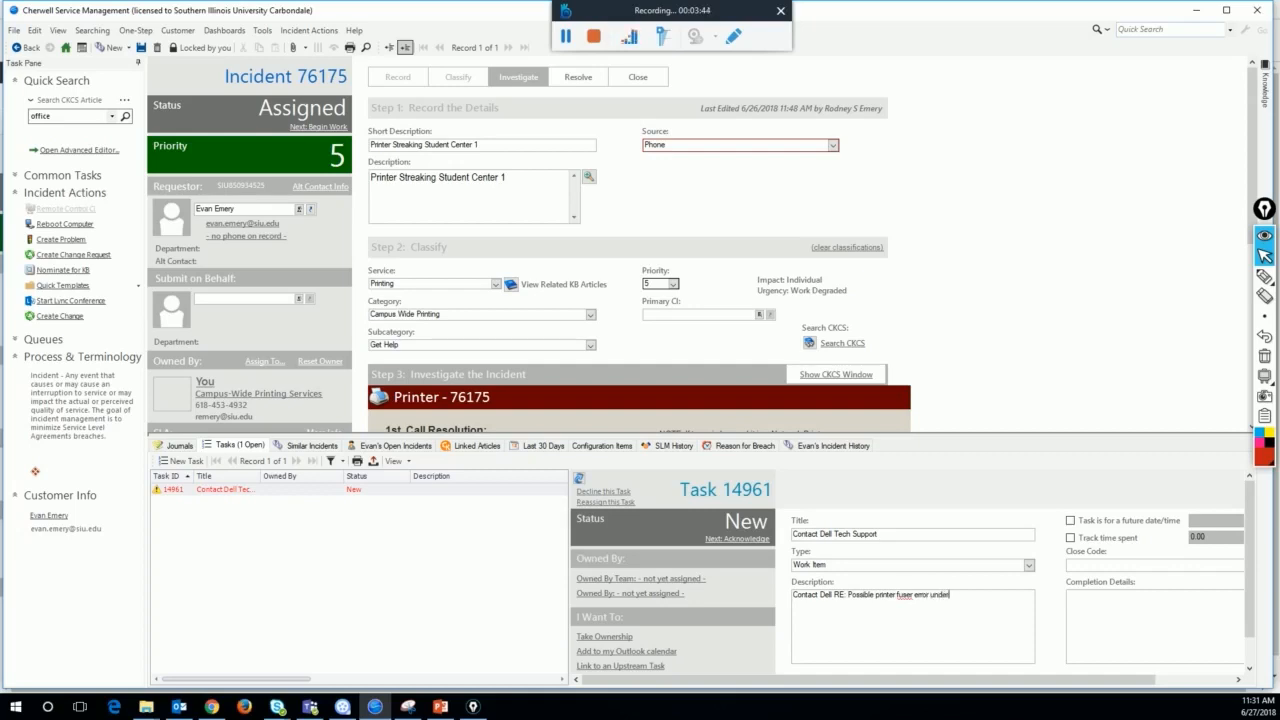
text( warre)
key(BackSpace)
text(anty)
- Circle the task's future date, time spent, close code and completion details fields in red pen, and clear the annotations
drag(1004, 680, 1081, 680)
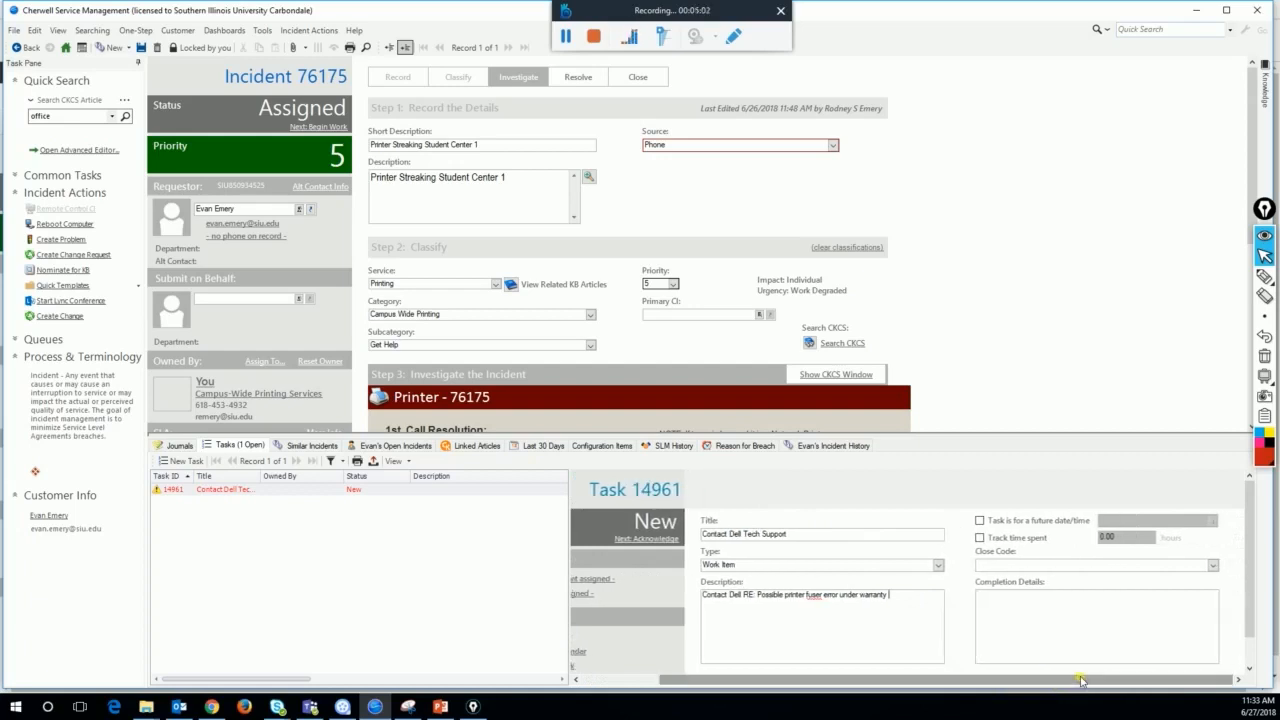
drag(1081, 680, 1082, 680)
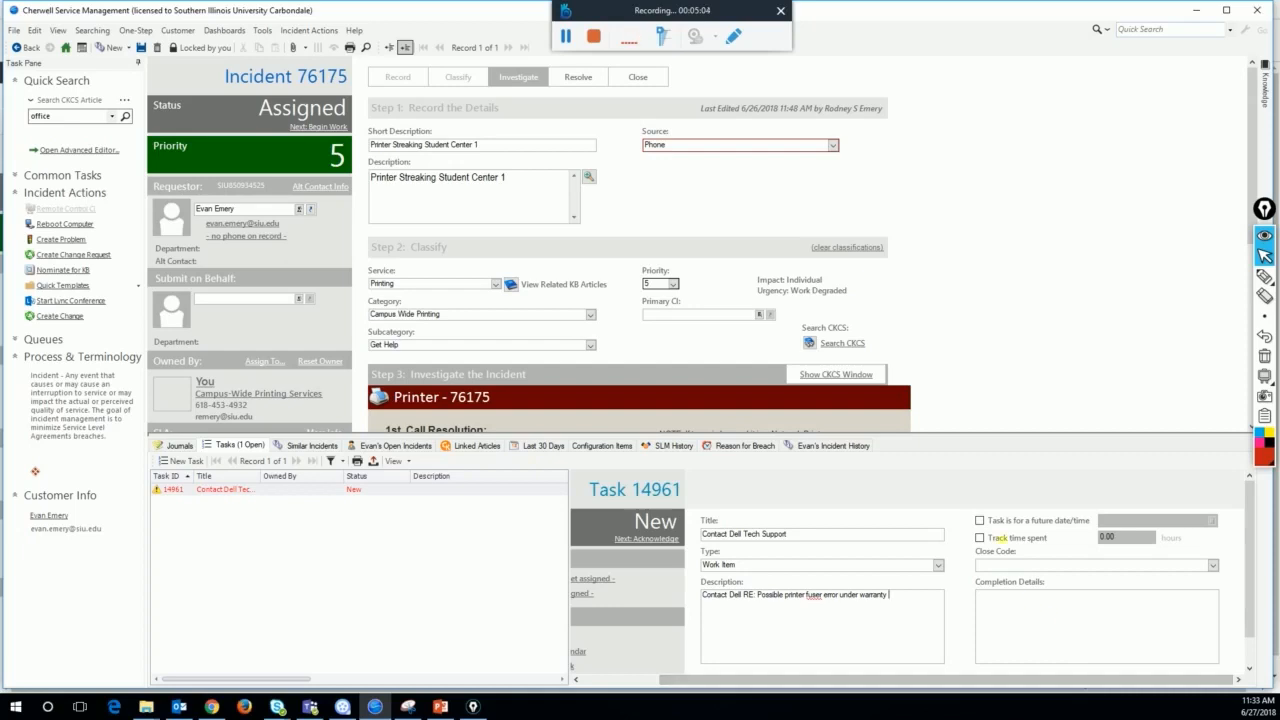
click(1265, 275)
mouse_move(968, 506)
mouse_down()
mouse_move(964, 520)
mouse_move(985, 526)
mouse_move(1082, 534)
mouse_move(1215, 534)
mouse_move(1234, 514)
mouse_move(970, 512)
mouse_up()
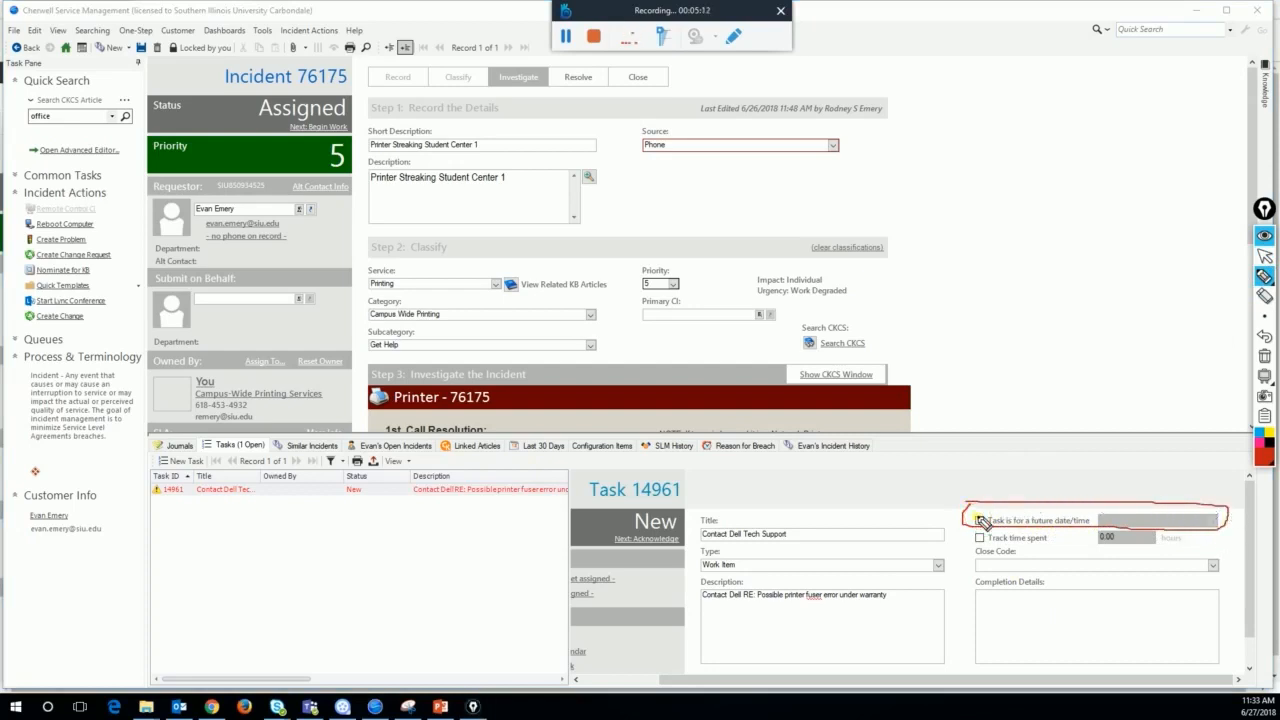
drag(986, 521, 1004, 512)
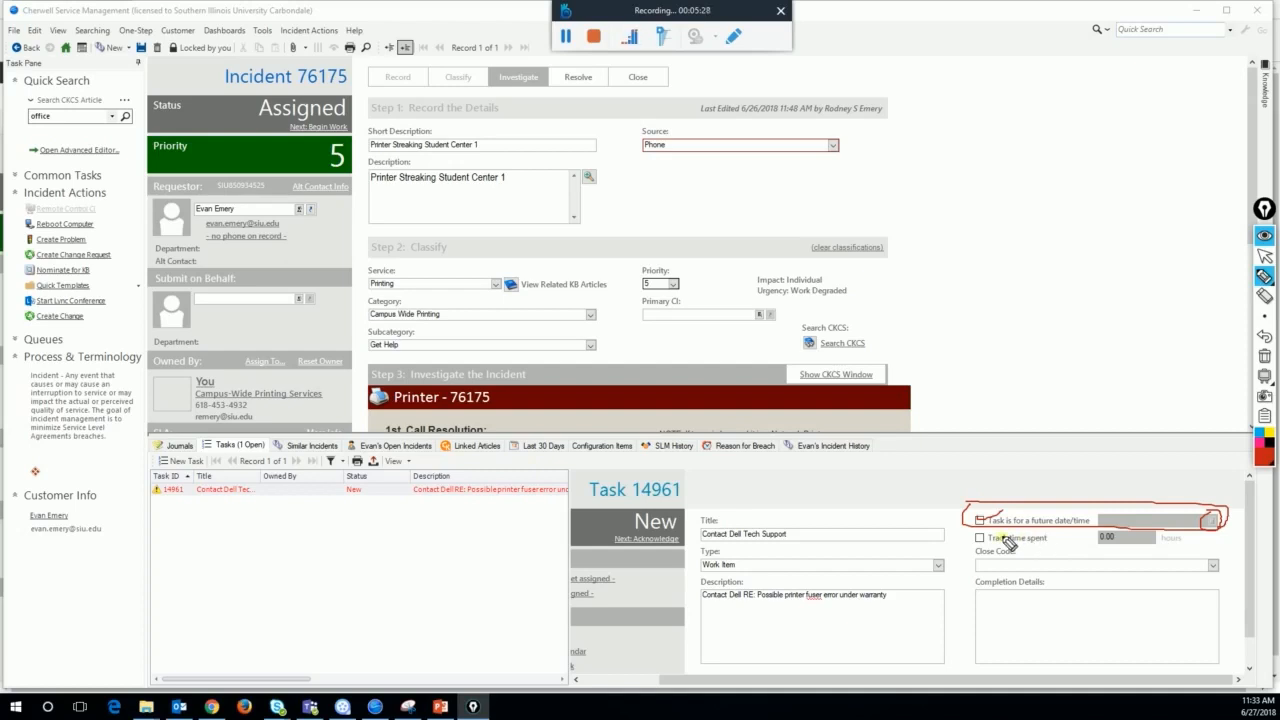
mouse_move(981, 536)
mouse_down()
mouse_move(972, 555)
mouse_move(1206, 545)
mouse_move(1184, 532)
mouse_move(993, 530)
mouse_up()
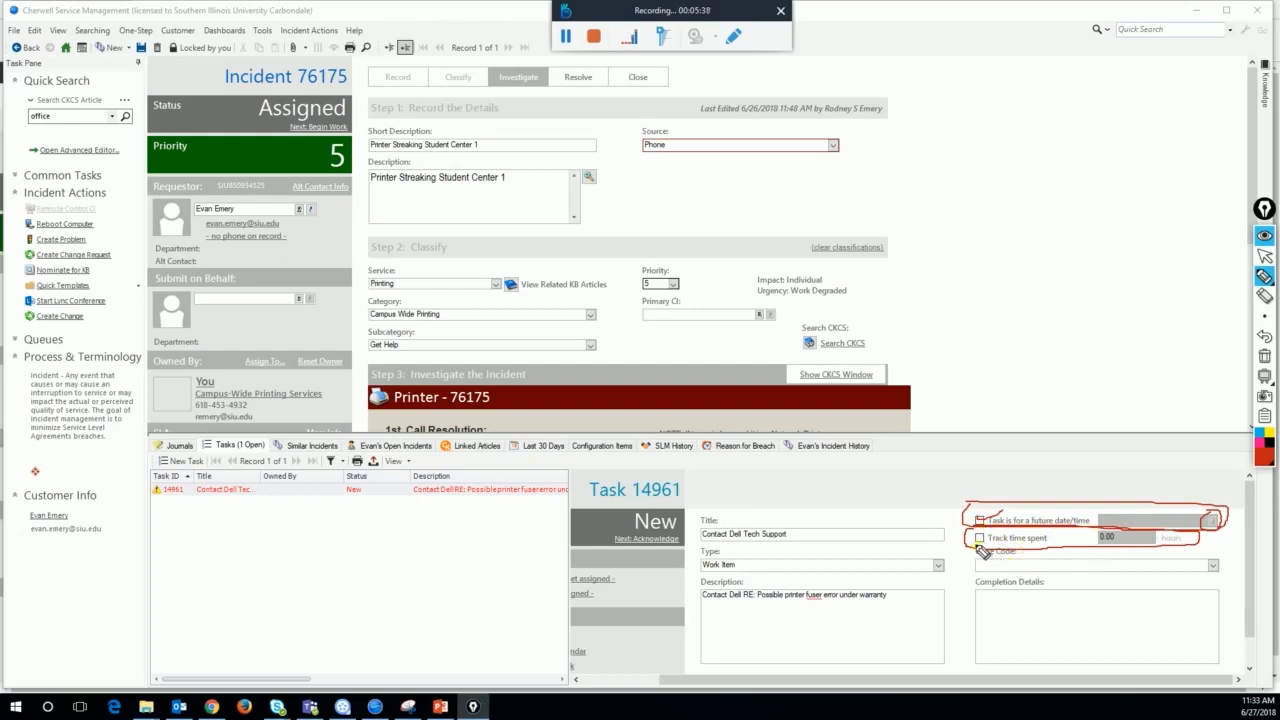
mouse_move(1005, 585)
mouse_down()
mouse_move(1230, 585)
mouse_move(1240, 552)
mouse_move(1160, 550)
mouse_up()
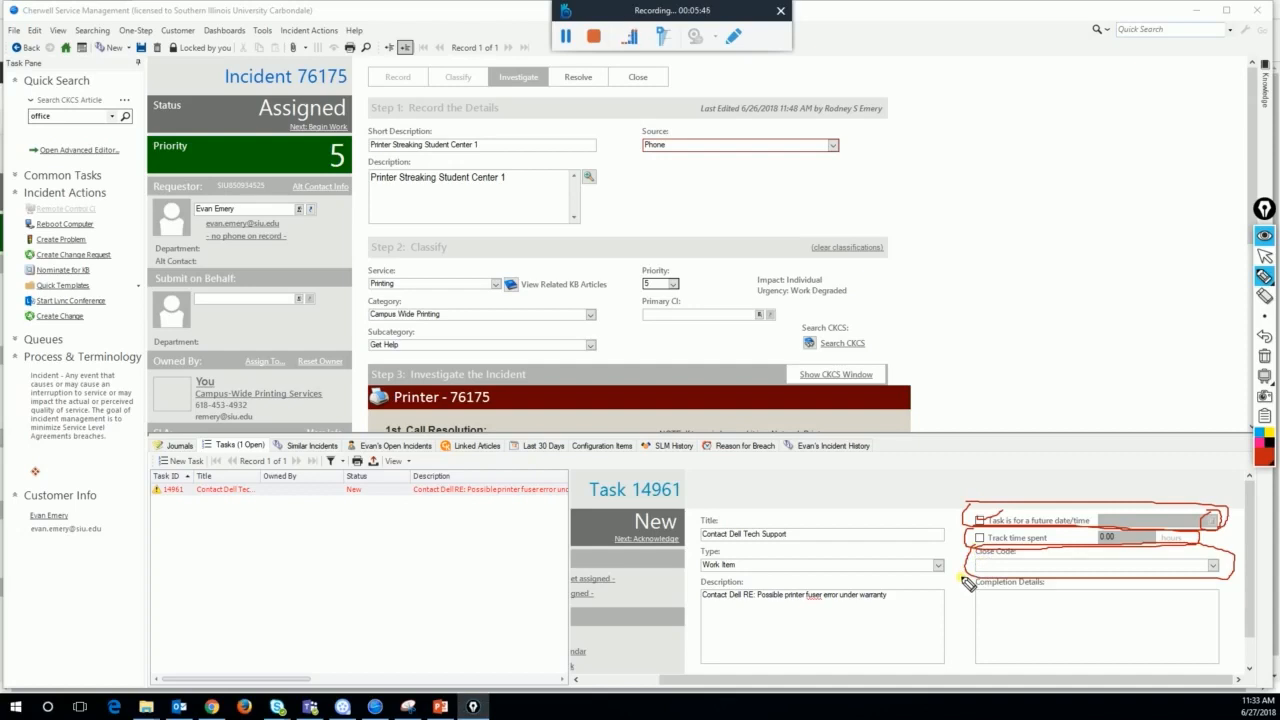
mouse_move(978, 582)
mouse_down()
mouse_move(962, 588)
mouse_move(970, 632)
mouse_move(1093, 661)
mouse_move(1193, 655)
mouse_move(1232, 596)
mouse_move(1215, 582)
mouse_up()
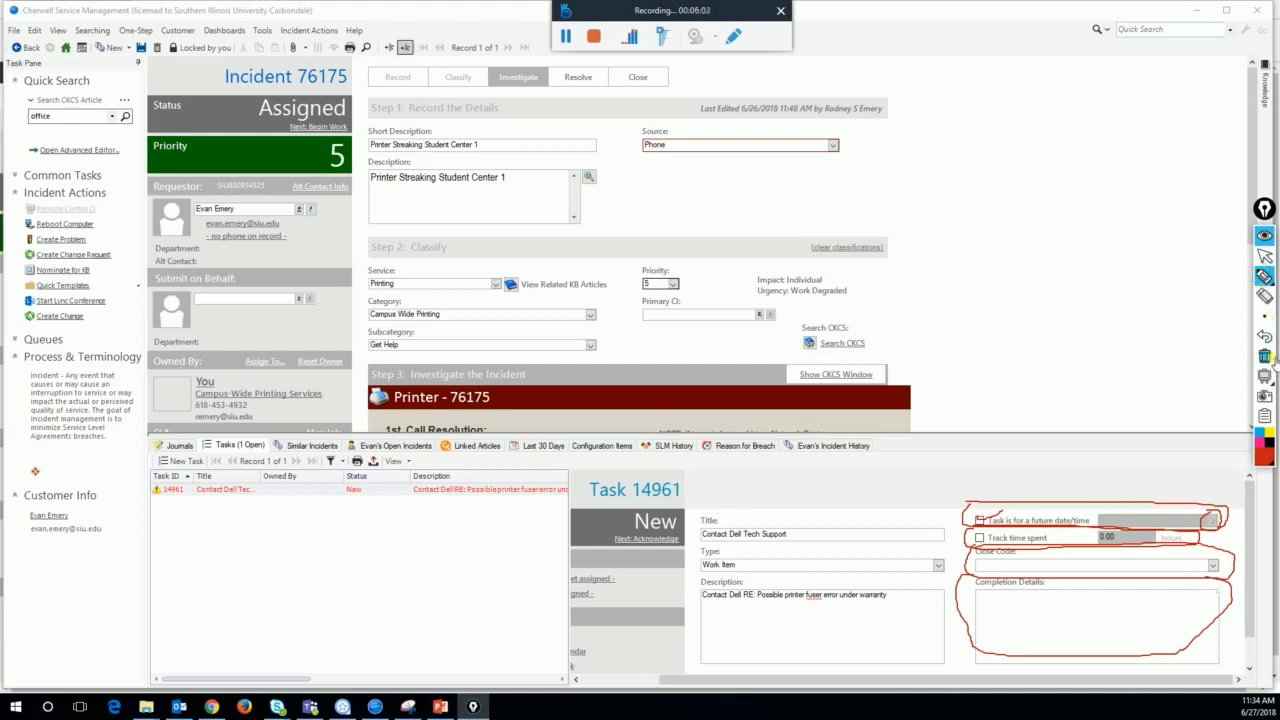
click(1265, 356)
click(1265, 256)
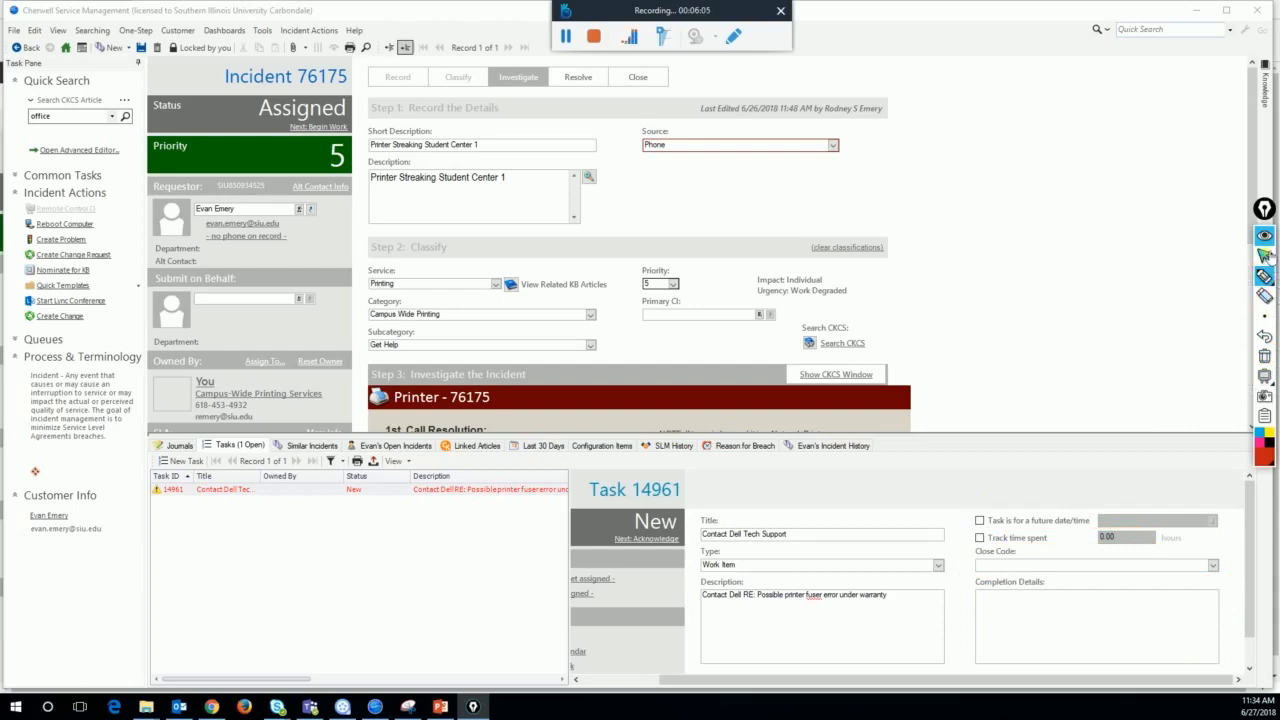
- Mark the task as being for a future date and pick 7/6/2018
click(980, 521)
click(1211, 521)
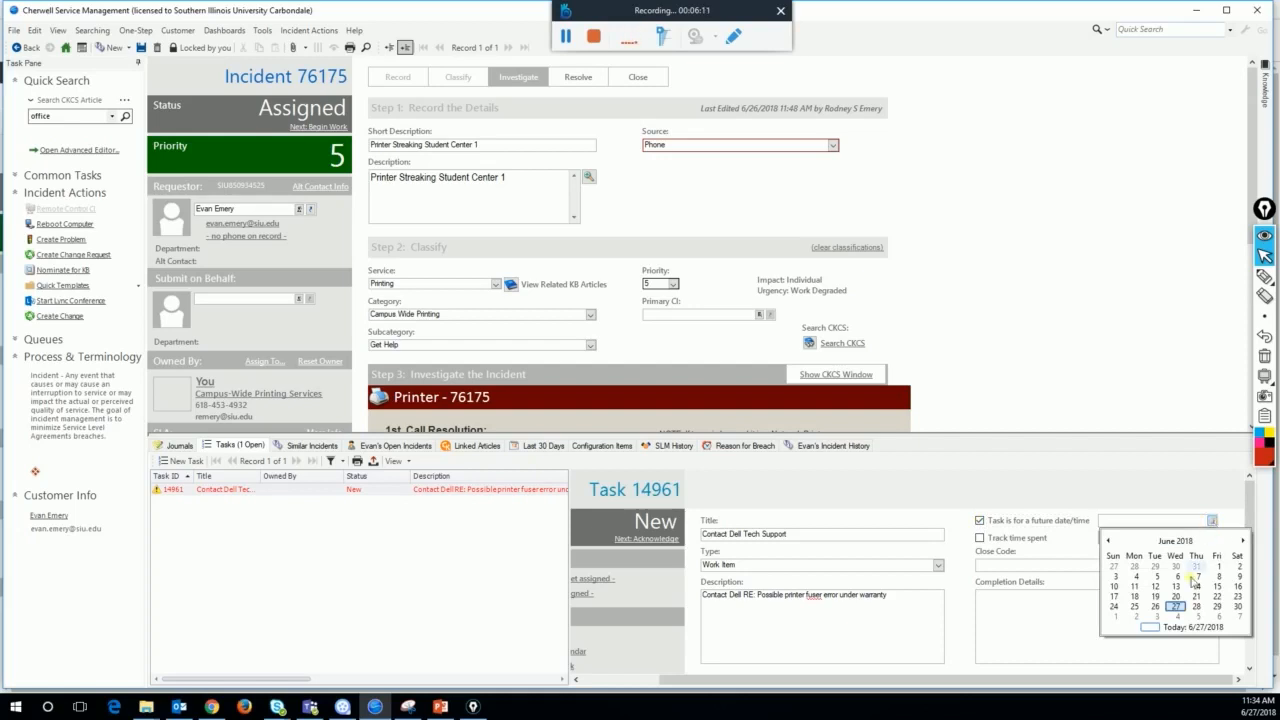
click(1244, 541)
click(1244, 541)
click(1244, 541)
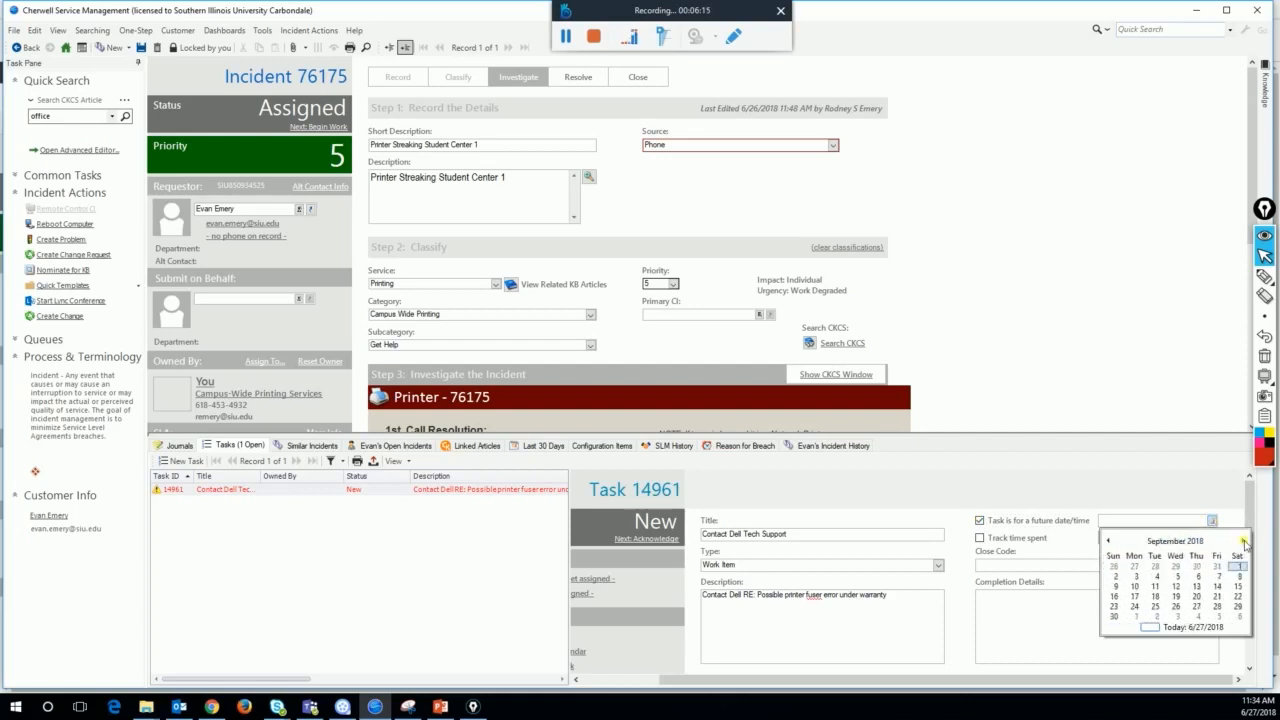
click(1108, 541)
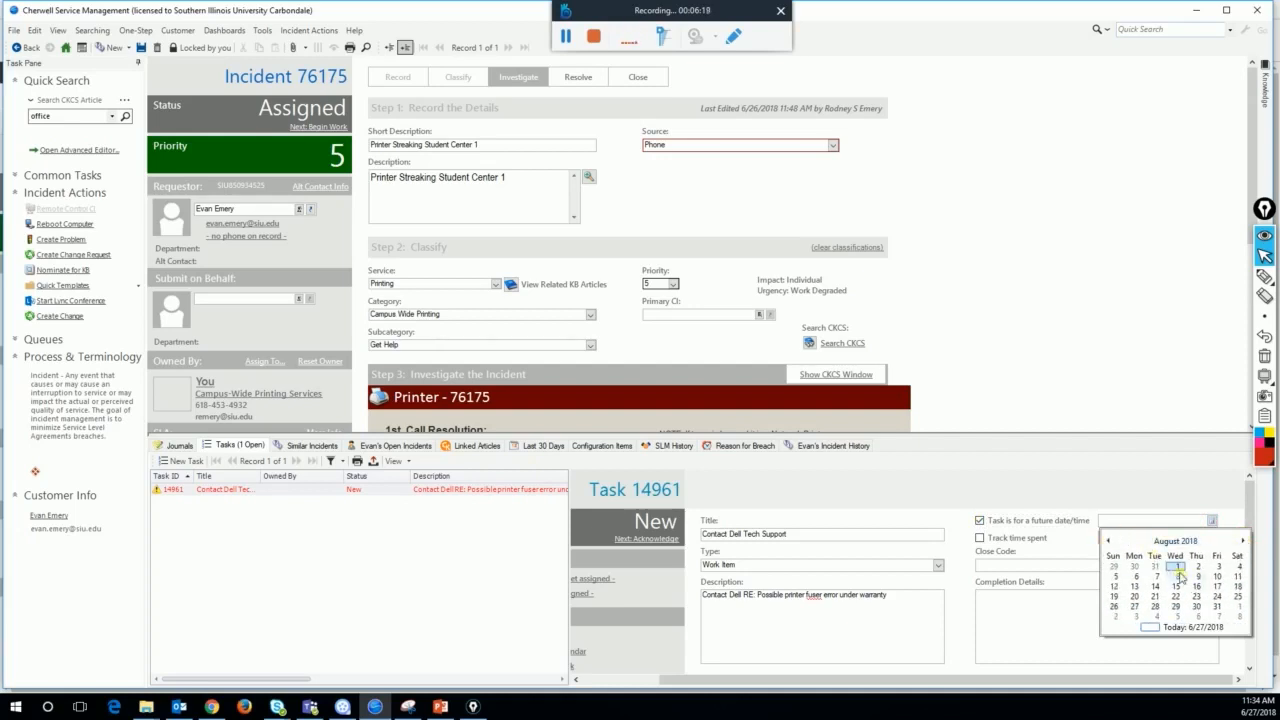
click(1107, 542)
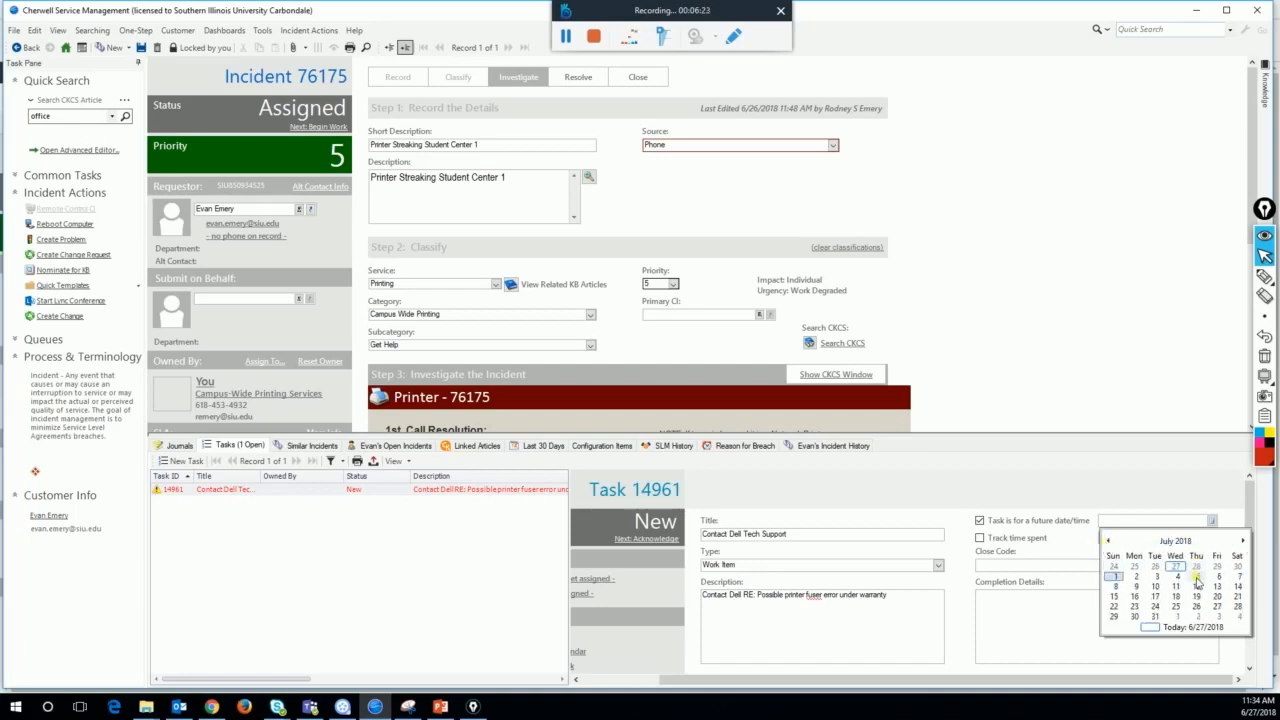
click(1216, 577)
click(1216, 577)
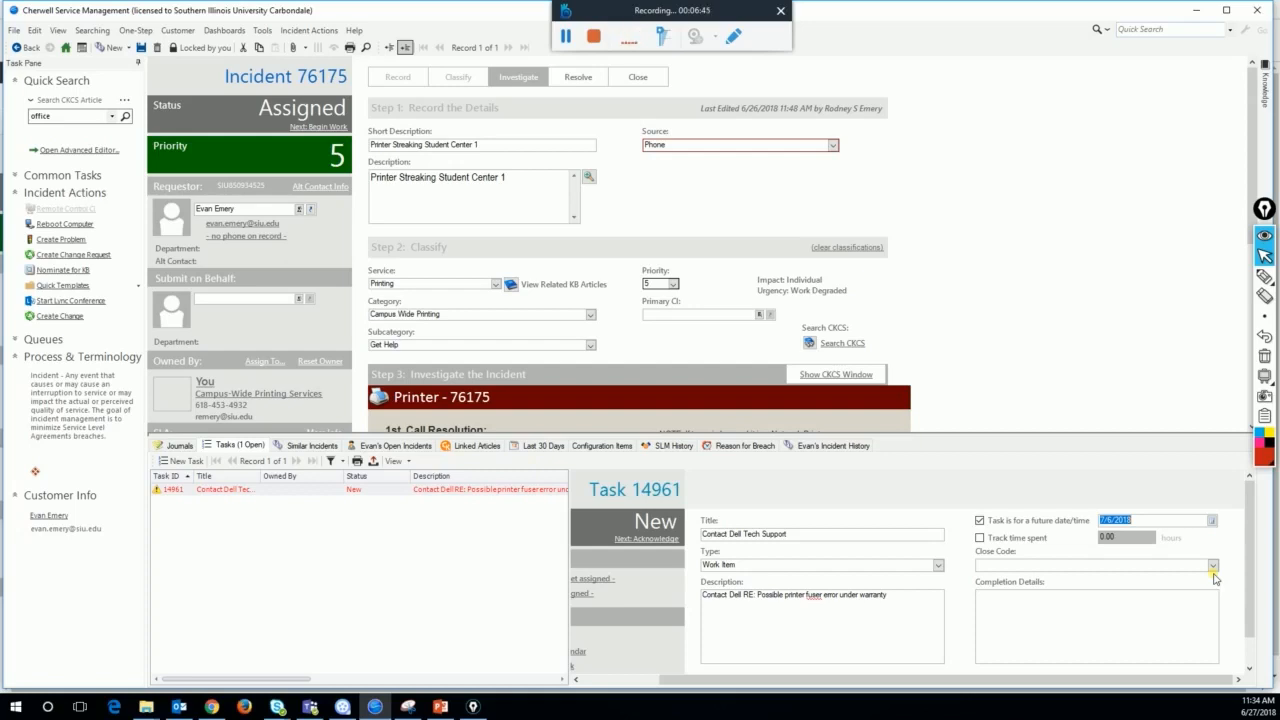
- Turn off the task's future date/time option
click(979, 520)
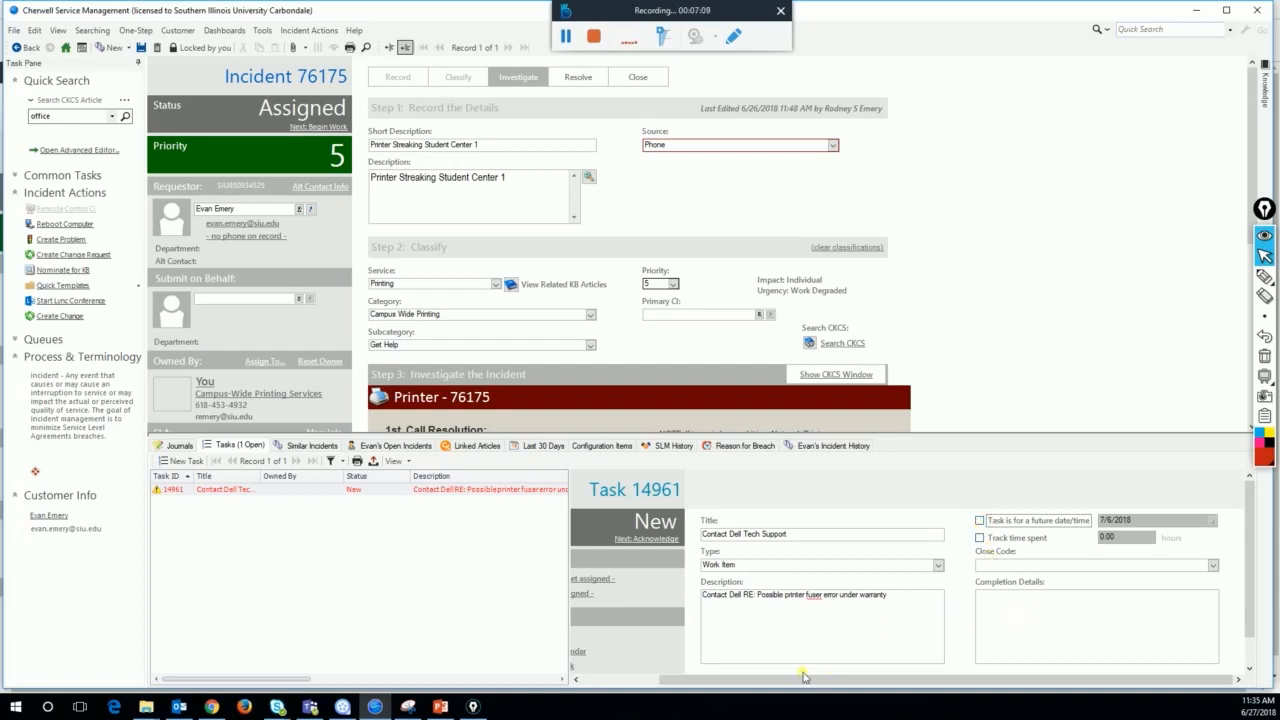
drag(793, 680, 713, 680)
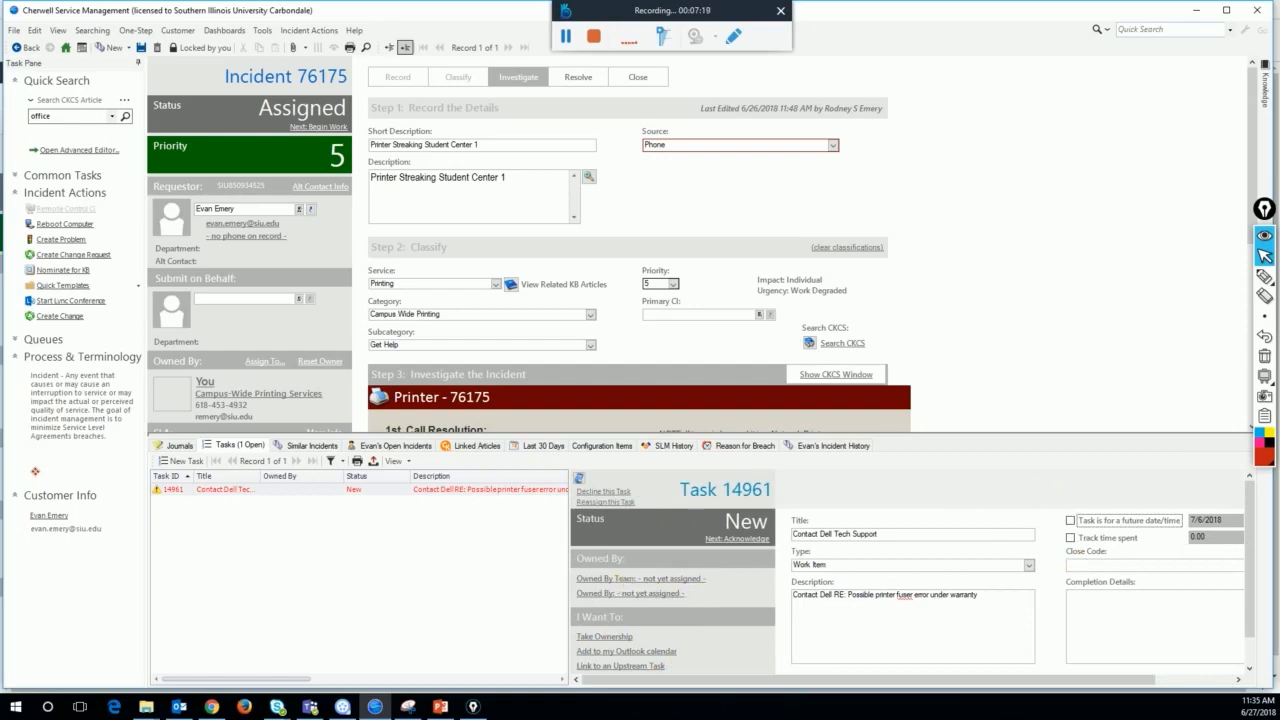
- Circle the task's team and owner assignments and the incident's Campus-Wide Printing Services team in red pen, and clear the annotations
click(1265, 276)
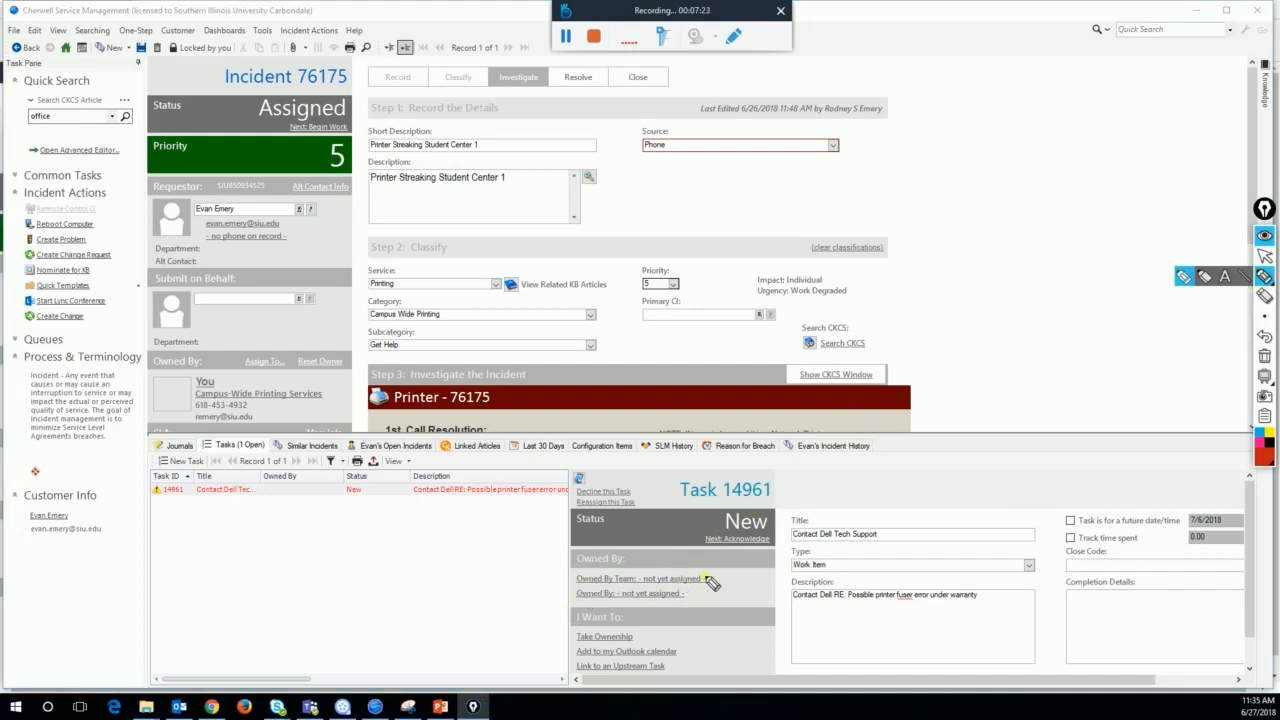
mouse_move(714, 578)
mouse_down()
mouse_move(579, 580)
mouse_move(716, 589)
mouse_up()
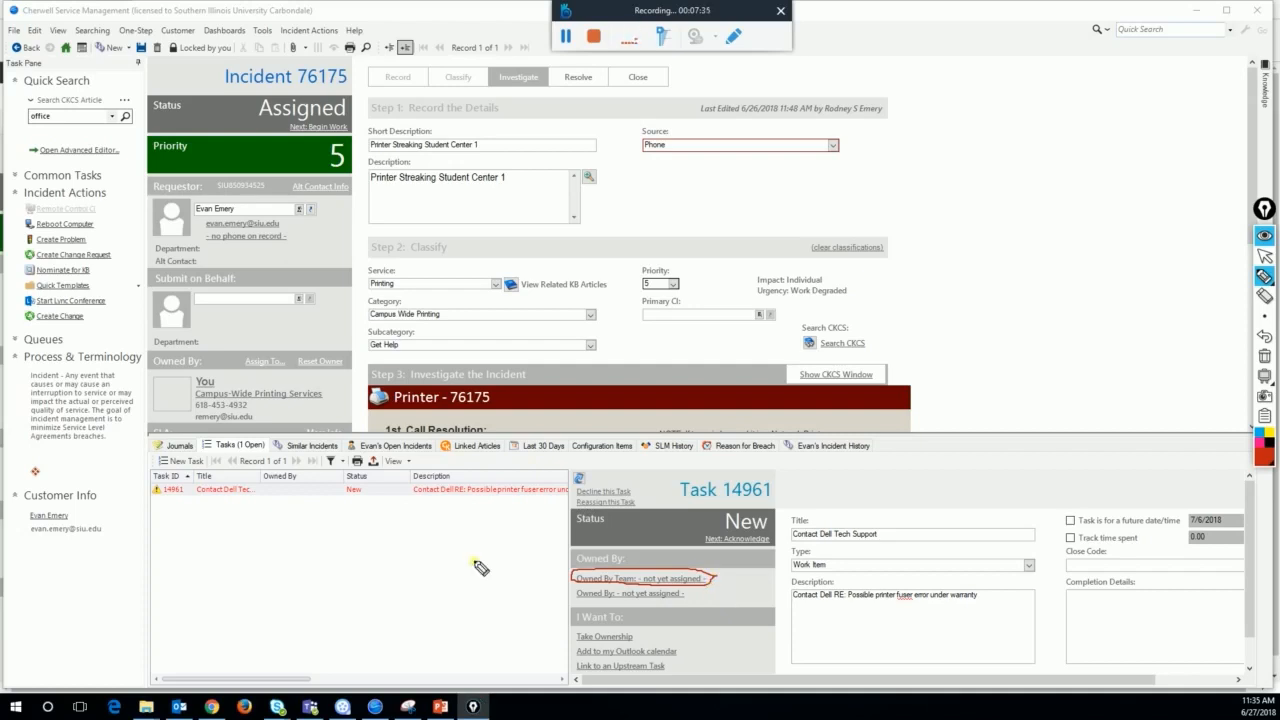
mouse_move(190, 400)
mouse_down()
mouse_move(326, 398)
mouse_move(216, 393)
mouse_up()
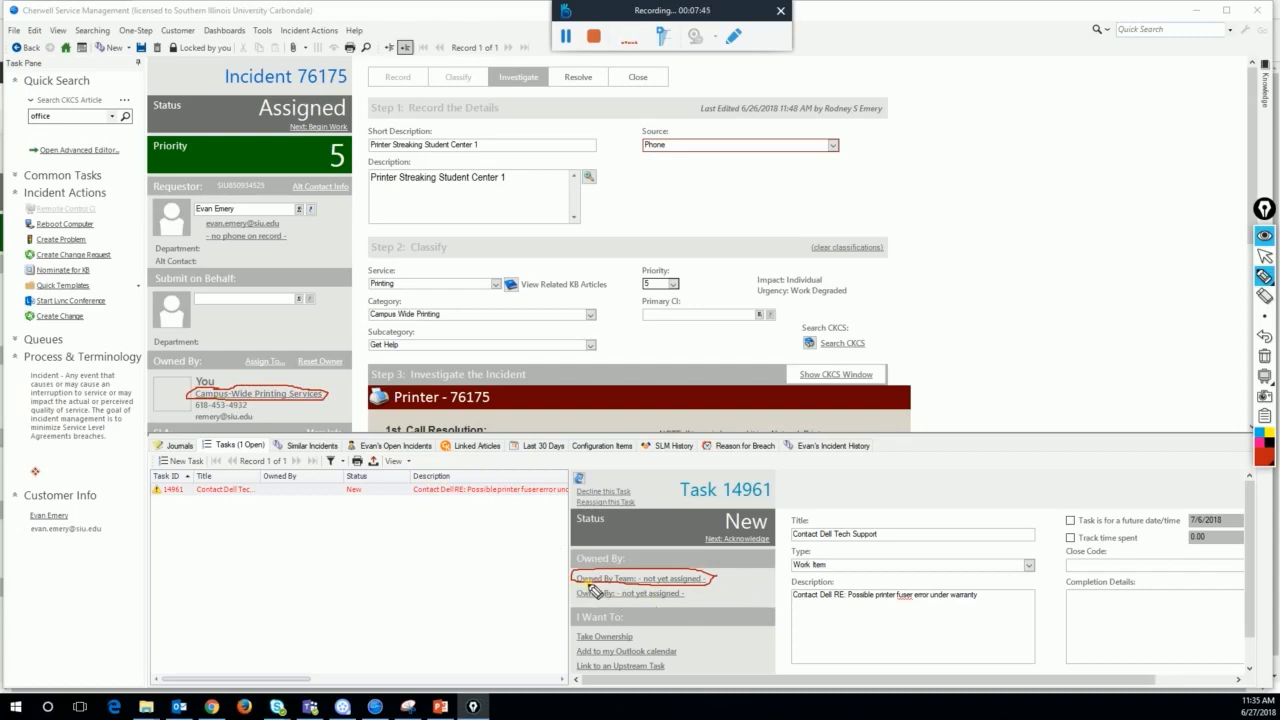
mouse_move(590, 586)
mouse_down()
mouse_move(572, 598)
mouse_move(695, 608)
mouse_move(706, 590)
mouse_move(582, 591)
mouse_up()
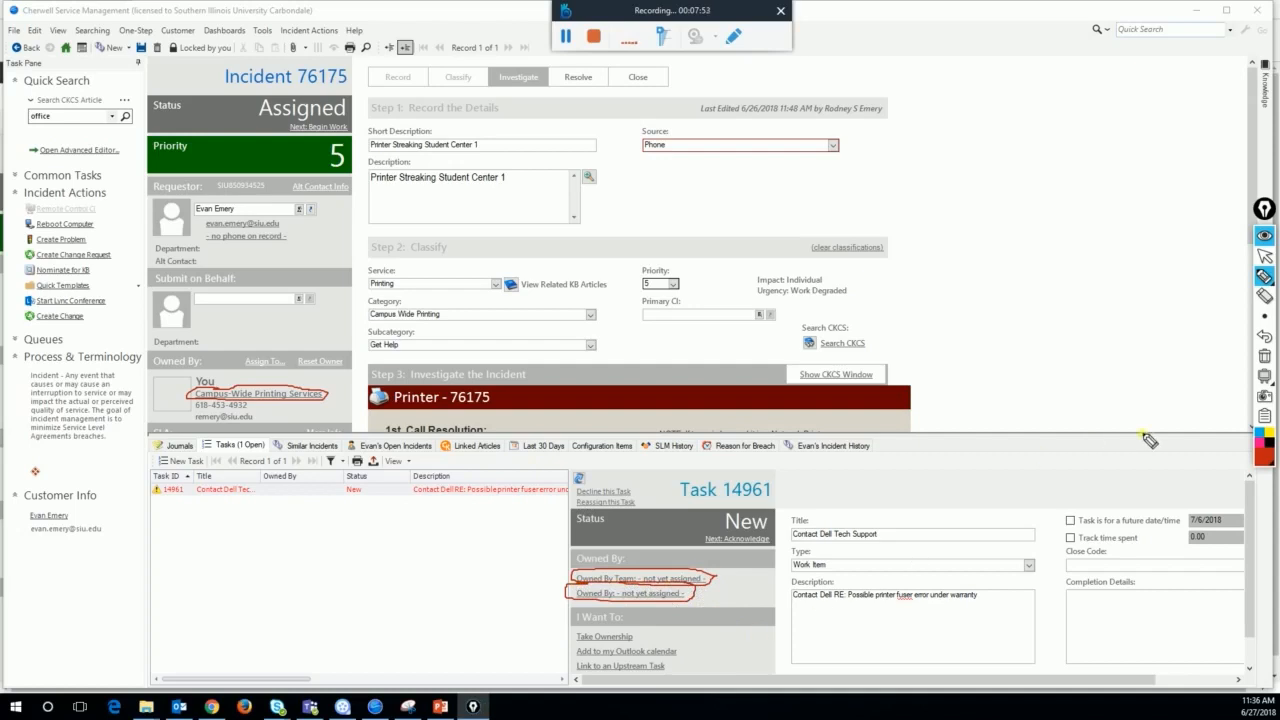
click(1266, 317)
click(1265, 256)
click(1265, 356)
- Mark the task's Take Ownership, Outlook calendar, Upstream Task and Downstream Task links in red pen, and clear the annotations
scroll(1249, 499, down, 1)
scroll(1249, 499, down, 2)
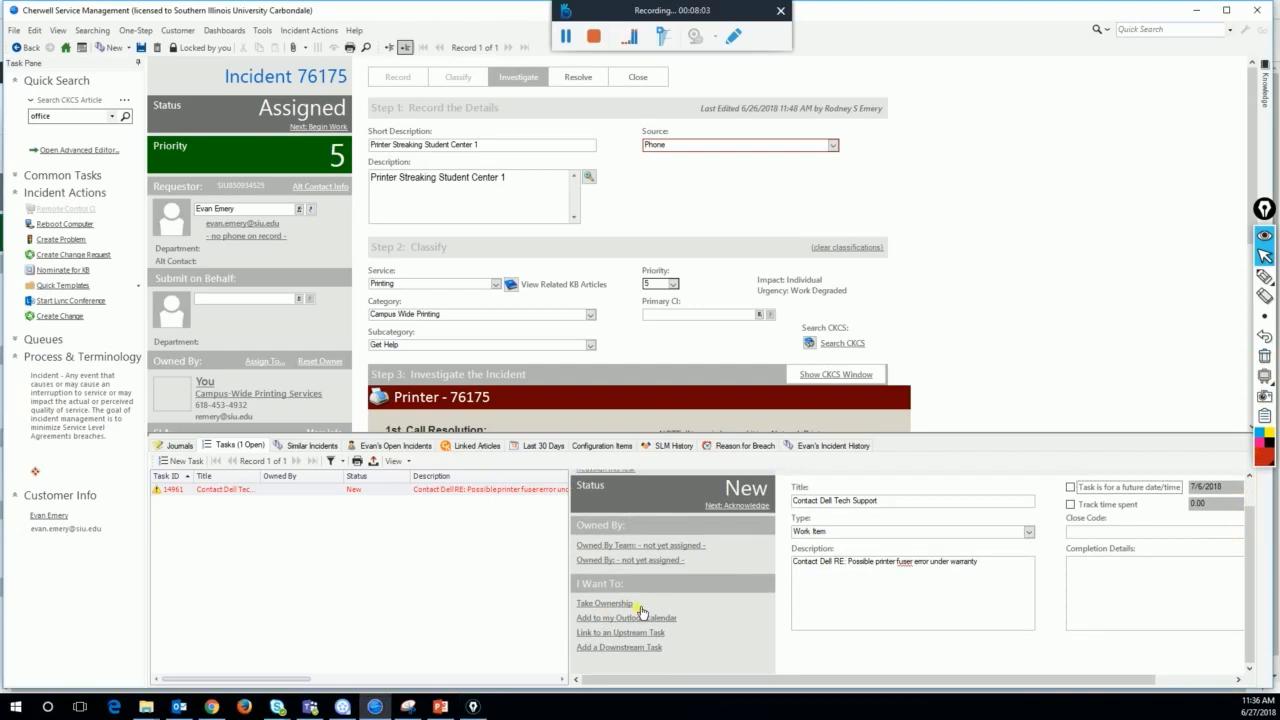
click(1265, 276)
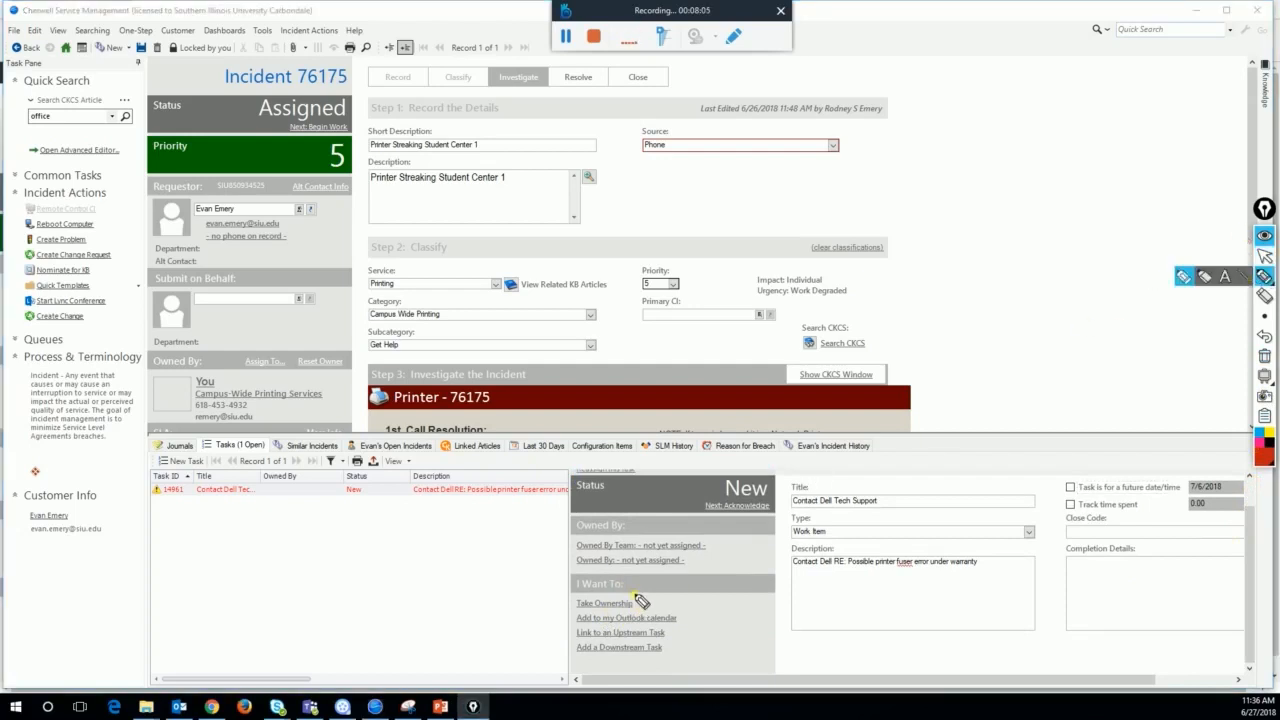
drag(641, 601, 685, 593)
click(1264, 276)
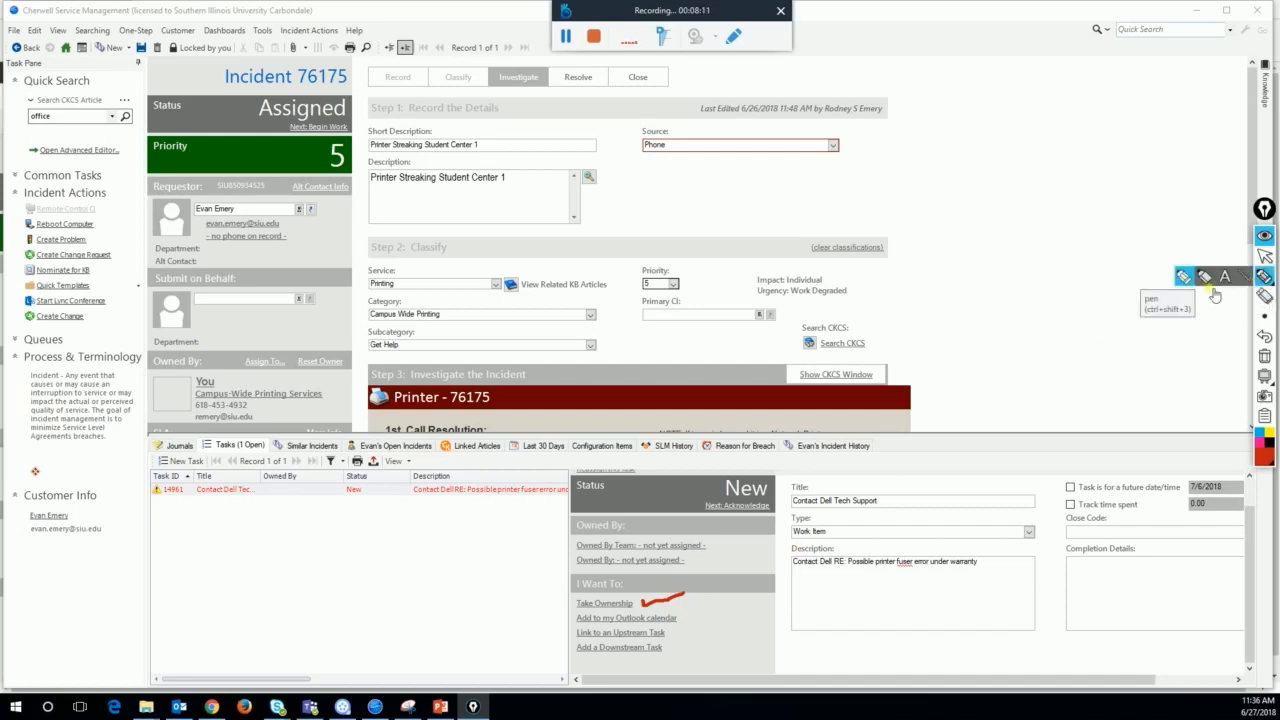
click(1188, 279)
click(1175, 318)
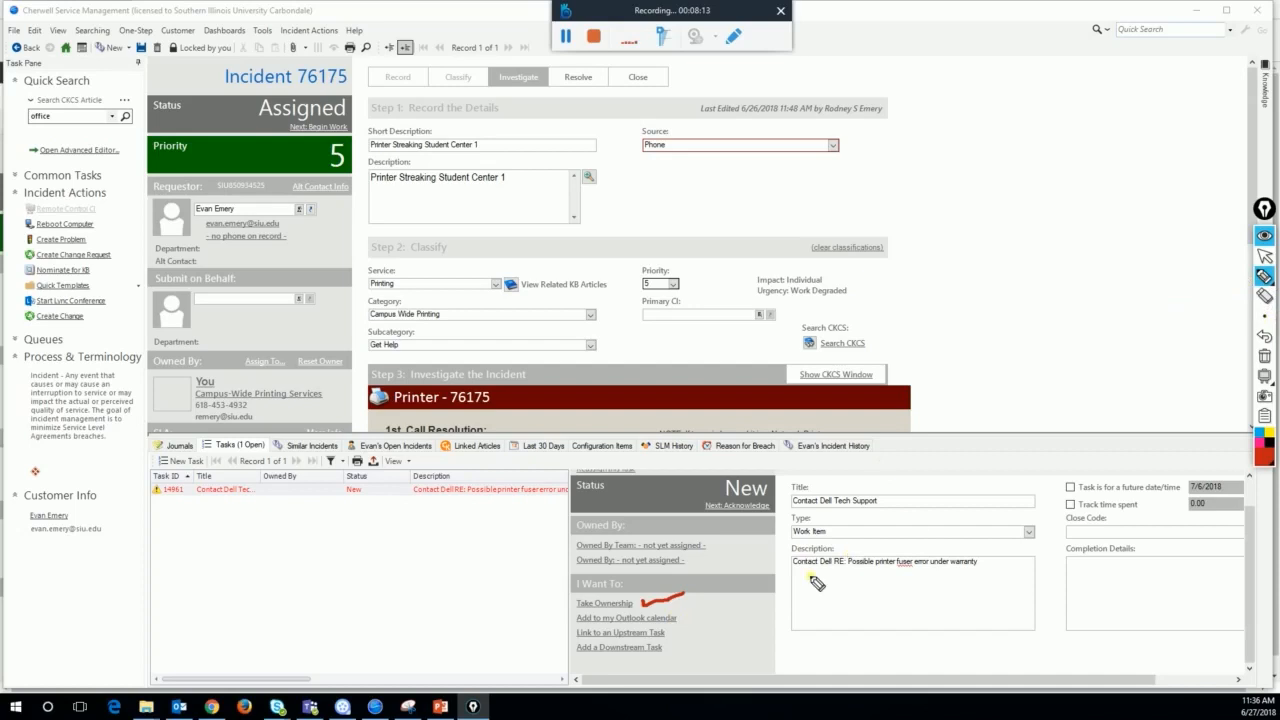
drag(684, 618, 712, 604)
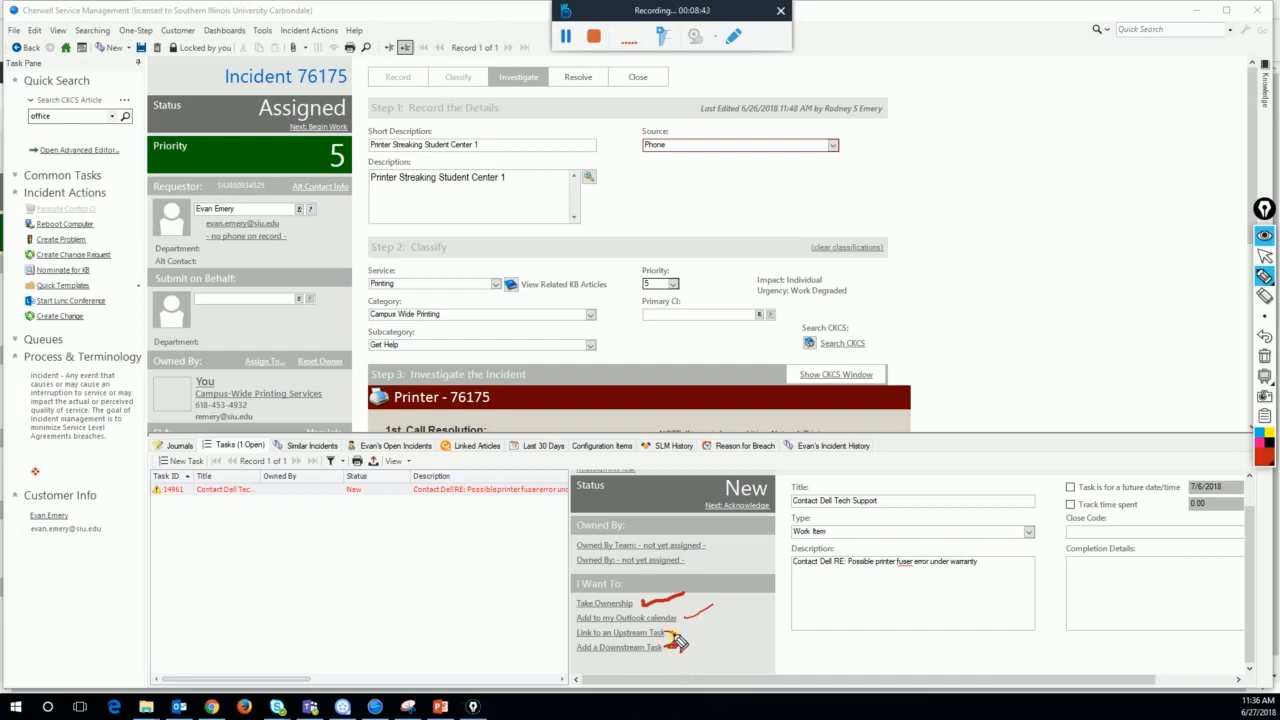
drag(677, 640, 674, 649)
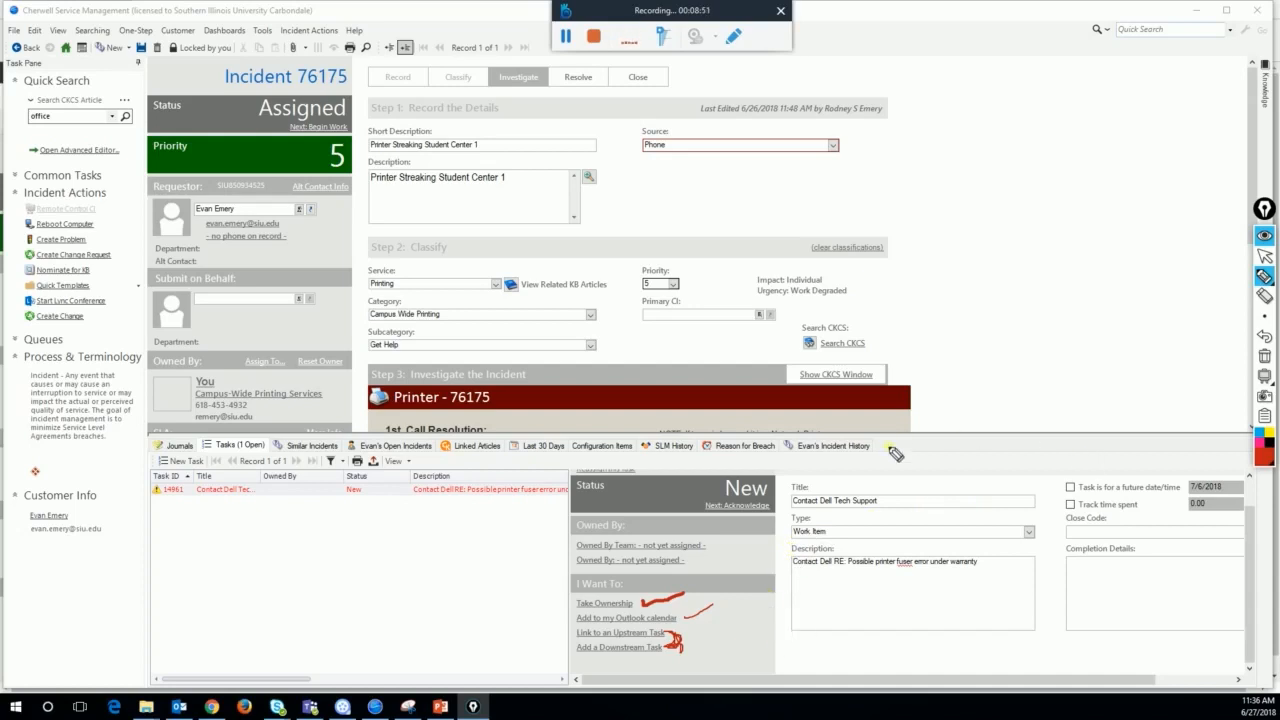
click(1264, 356)
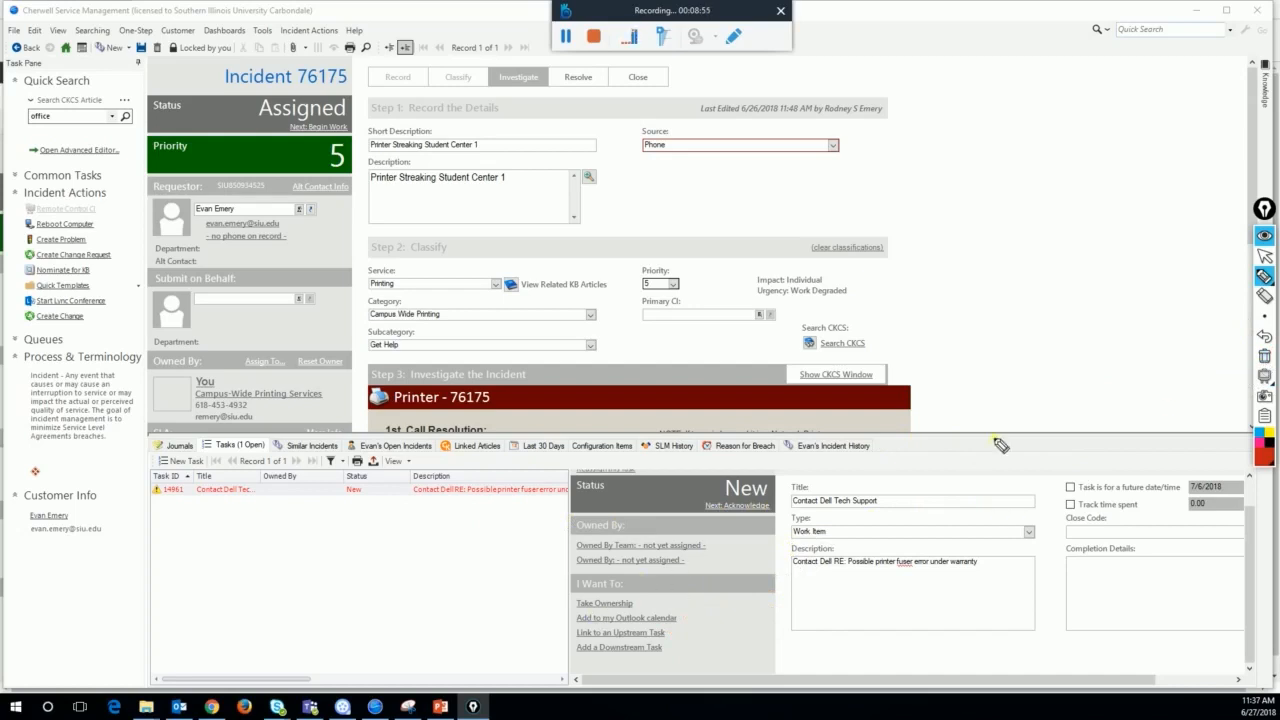
click(1264, 256)
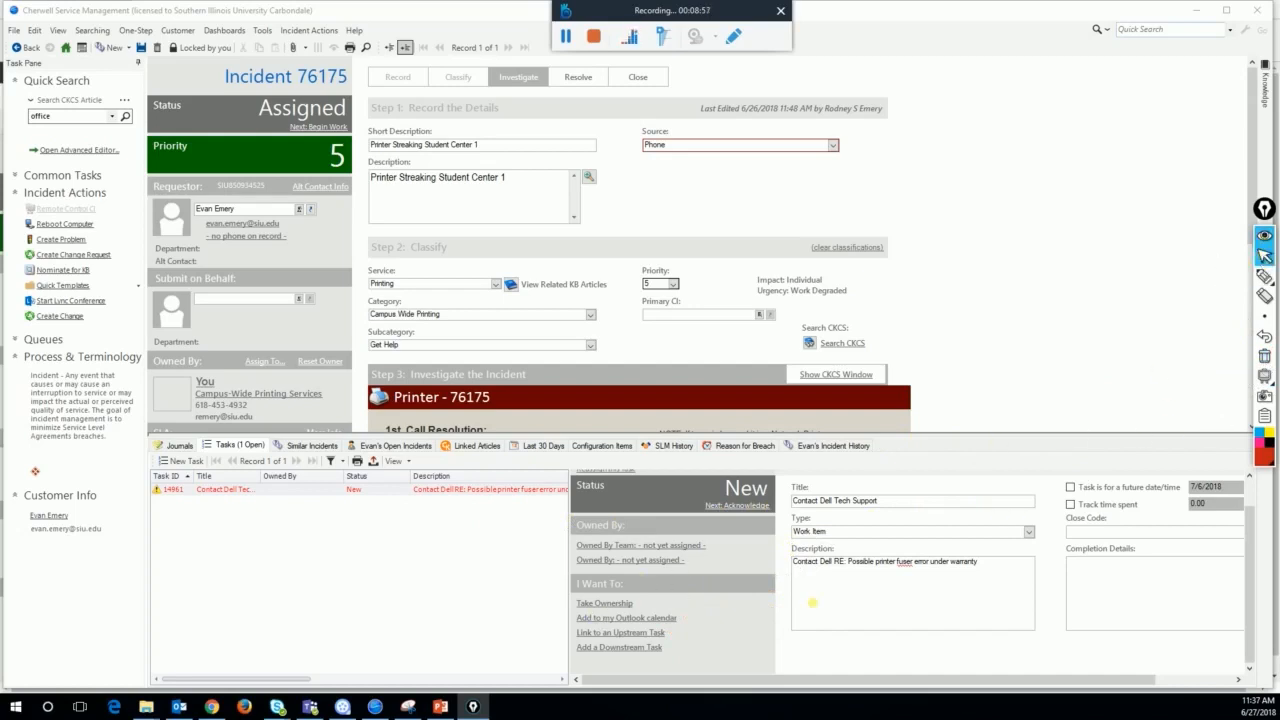
- Assign the task to the Campus-Wide Printing Services team
click(679, 546)
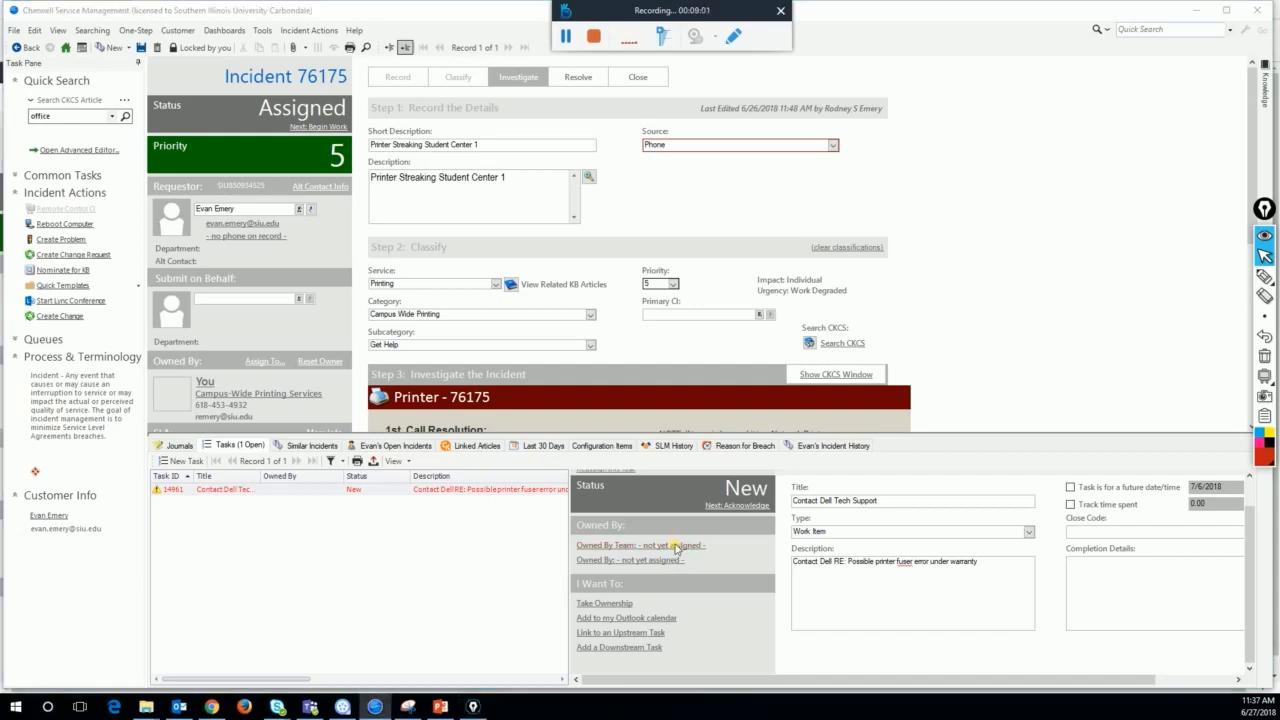
click(711, 356)
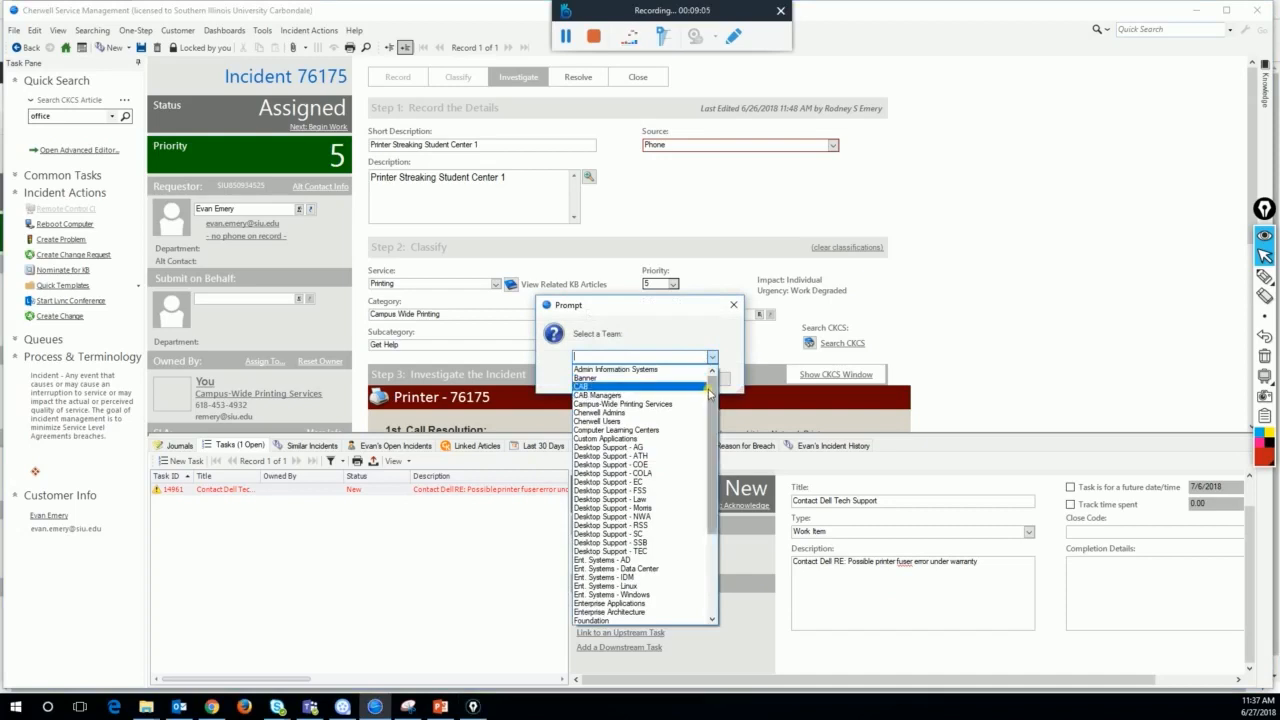
drag(711, 395, 704, 480)
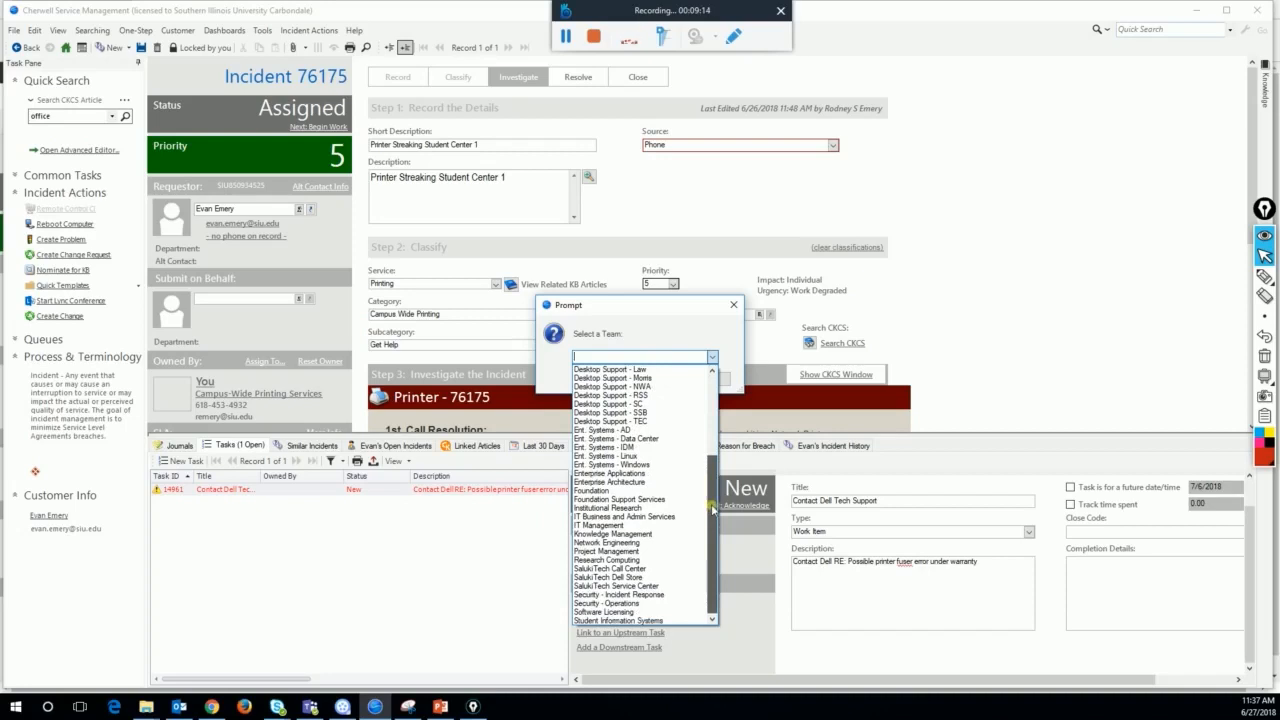
drag(711, 470, 711, 389)
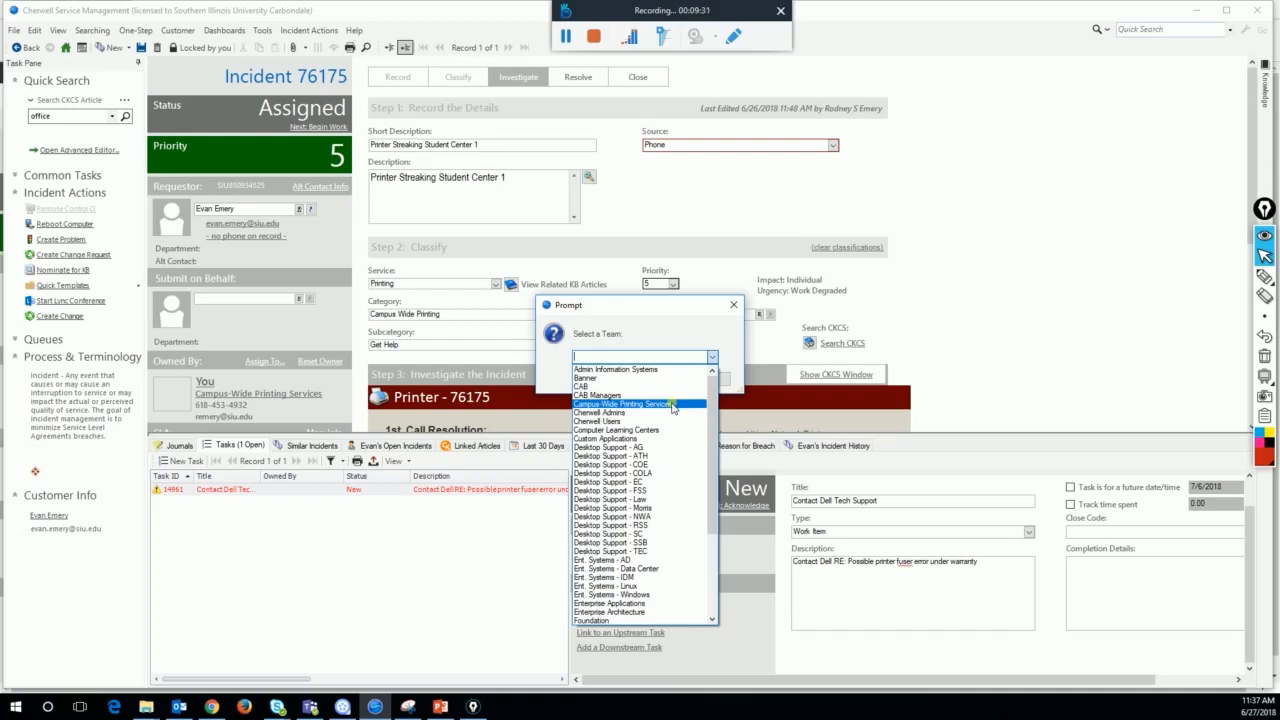
click(672, 404)
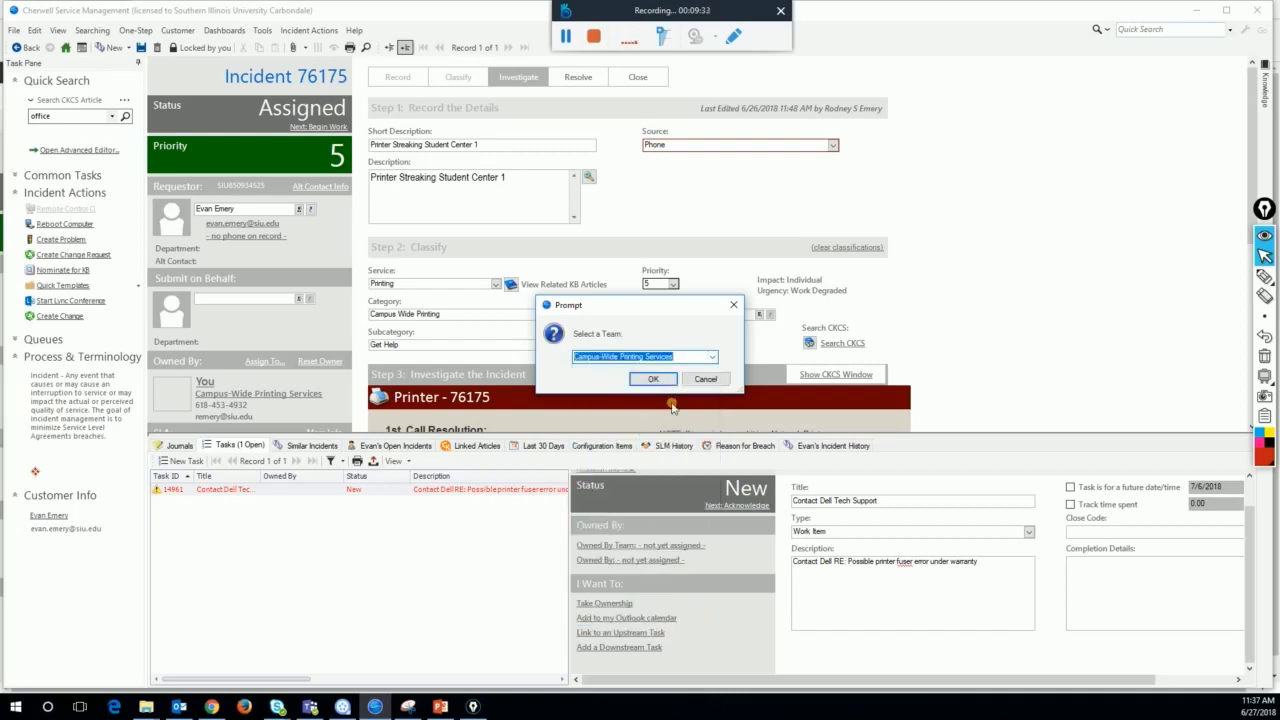
click(652, 378)
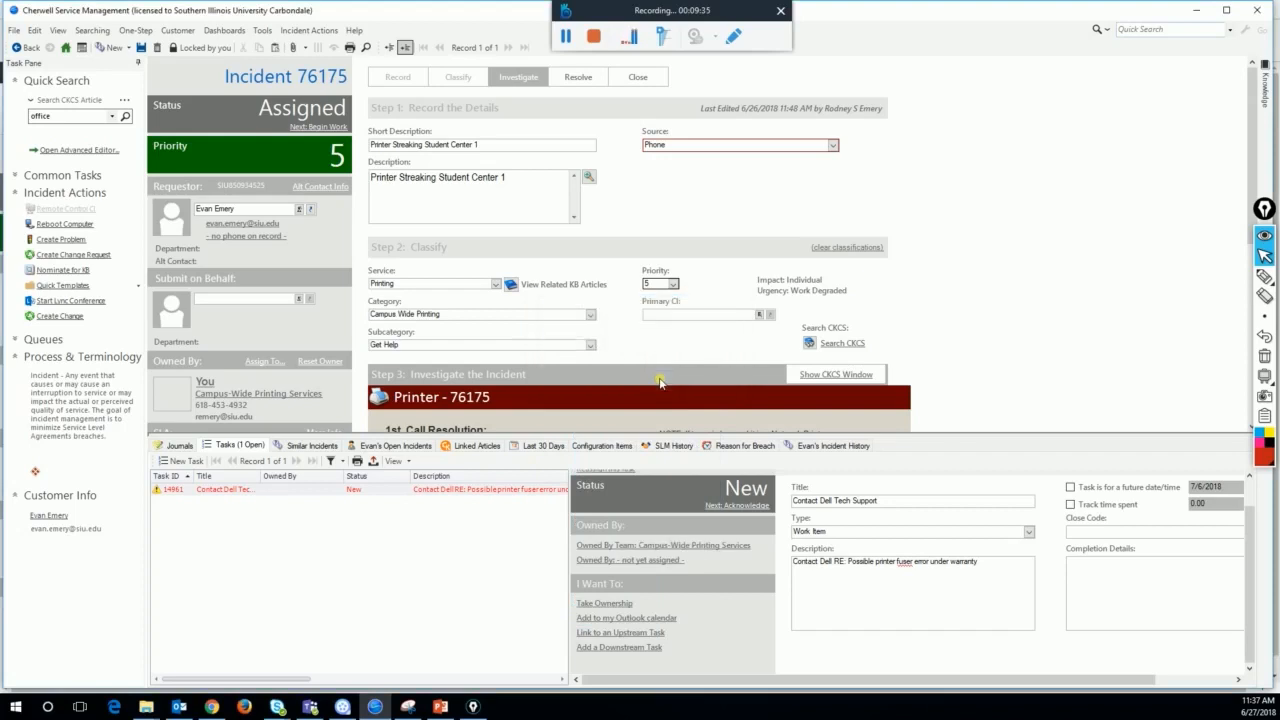
- Underline the task's assigned team in red pen and clear the annotation
click(1264, 276)
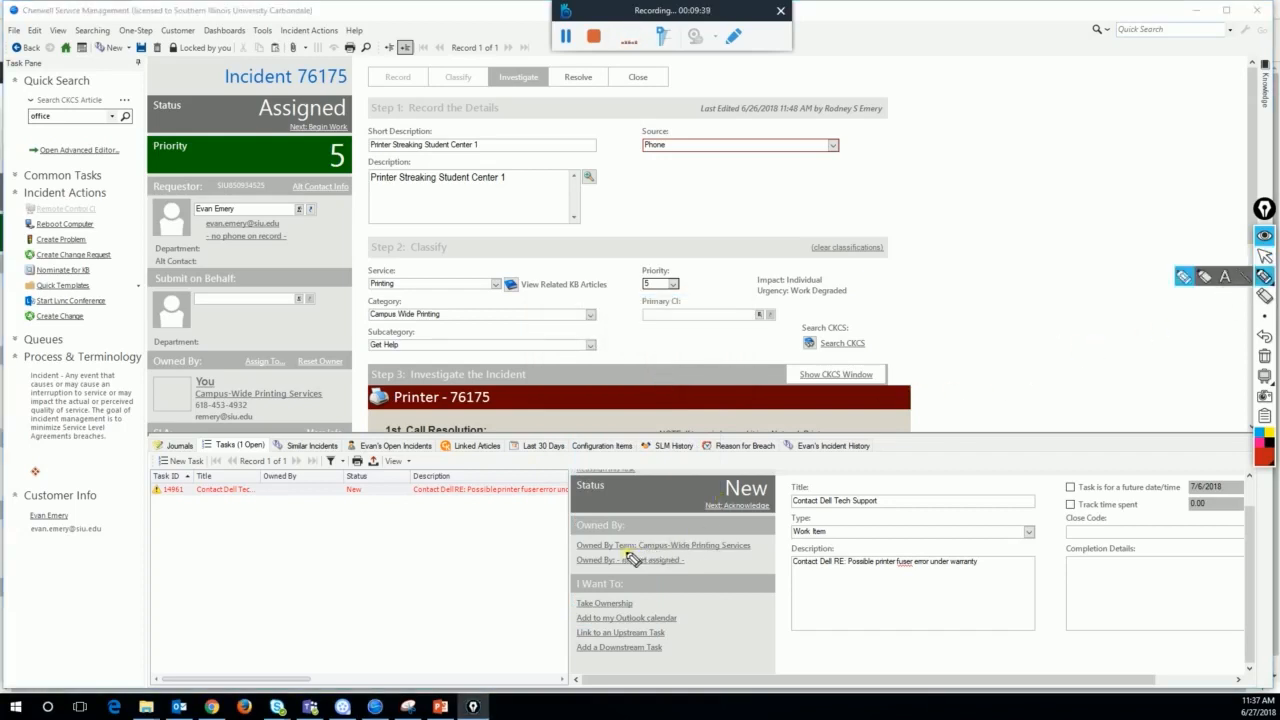
drag(620, 556, 763, 562)
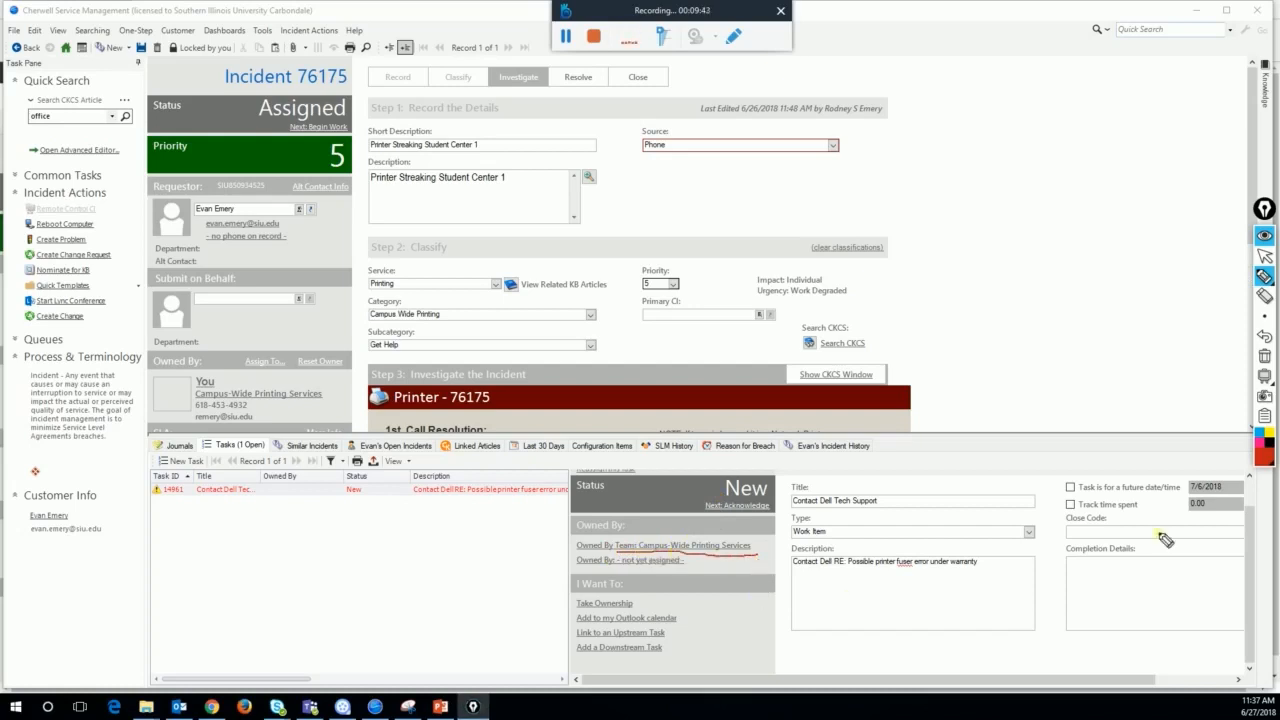
click(1264, 256)
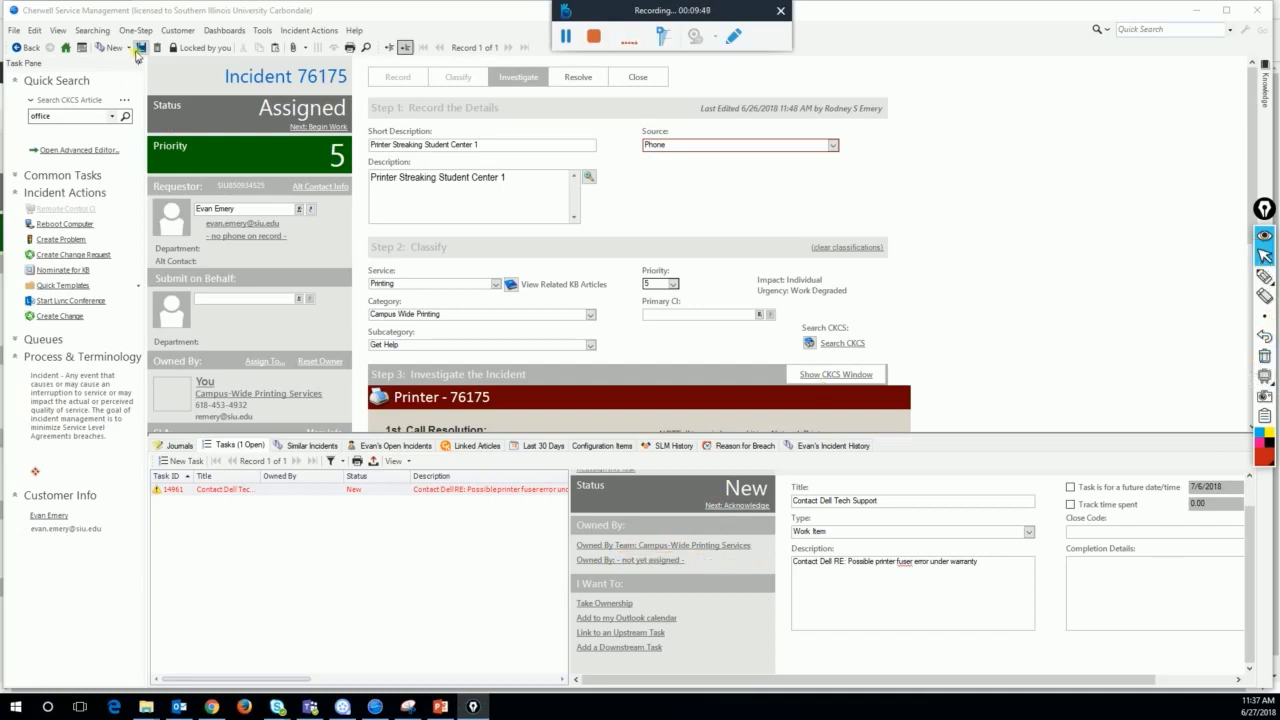
- Save the incident together with its Contact Dell Tech Support task
click(141, 47)
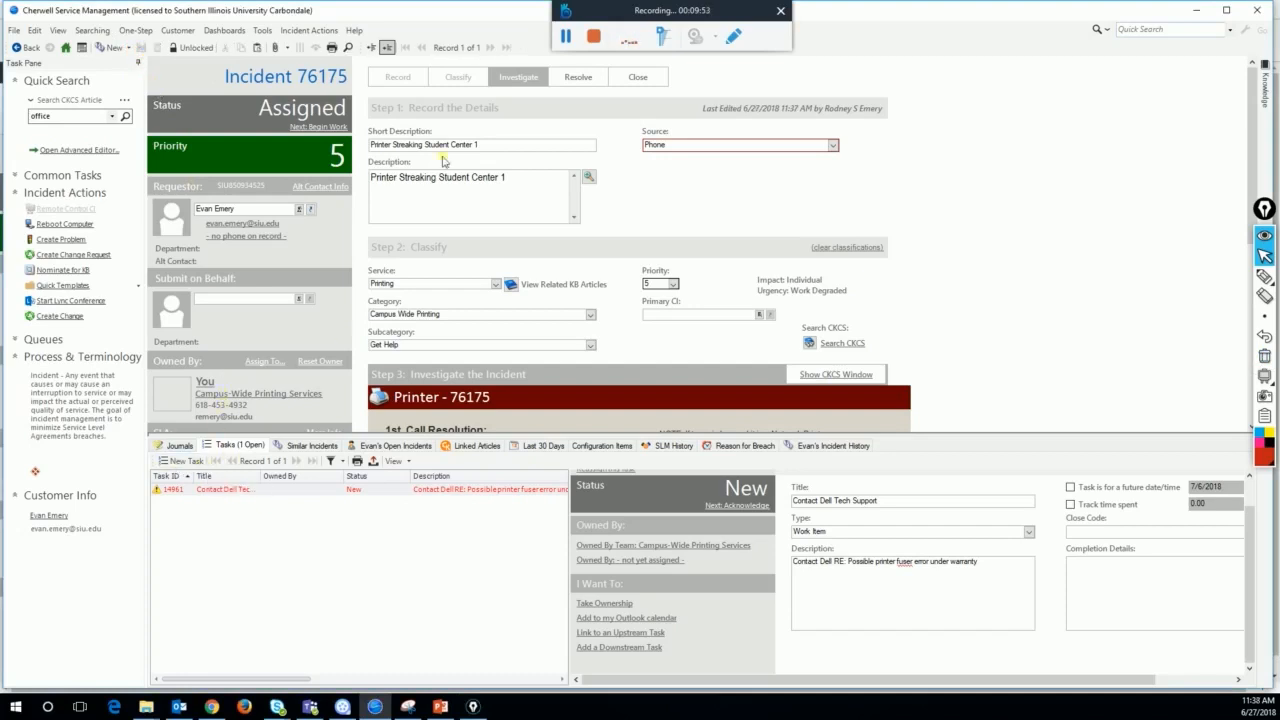
click(564, 36)
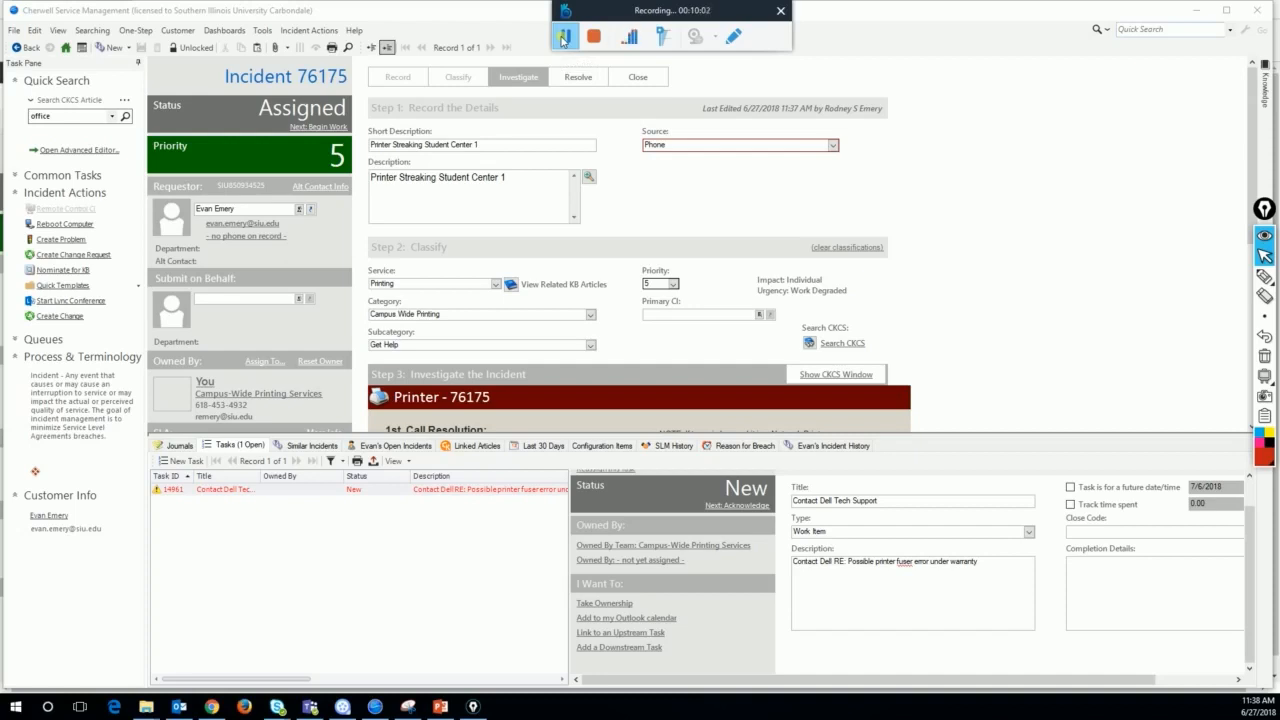
click(563, 38)
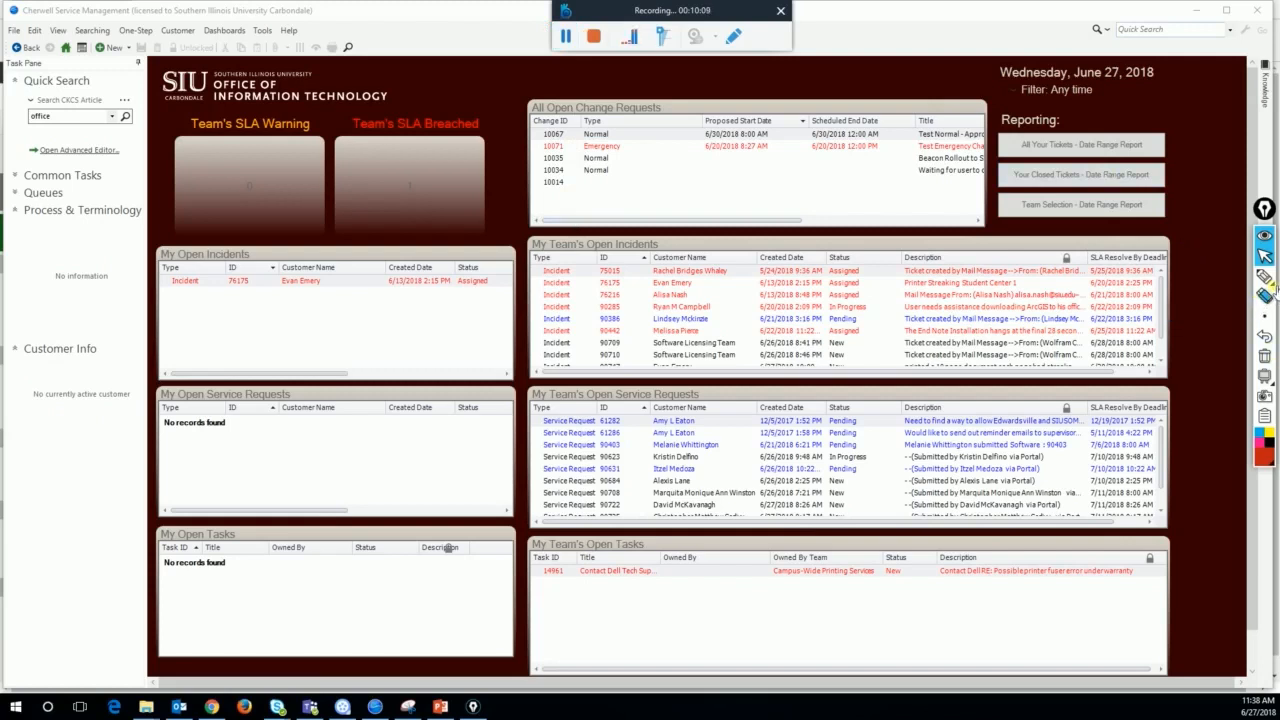
- Underline the Contact Dell Tech Support entry in My Team's Open Tasks in red pen, and clear the annotation
click(1268, 280)
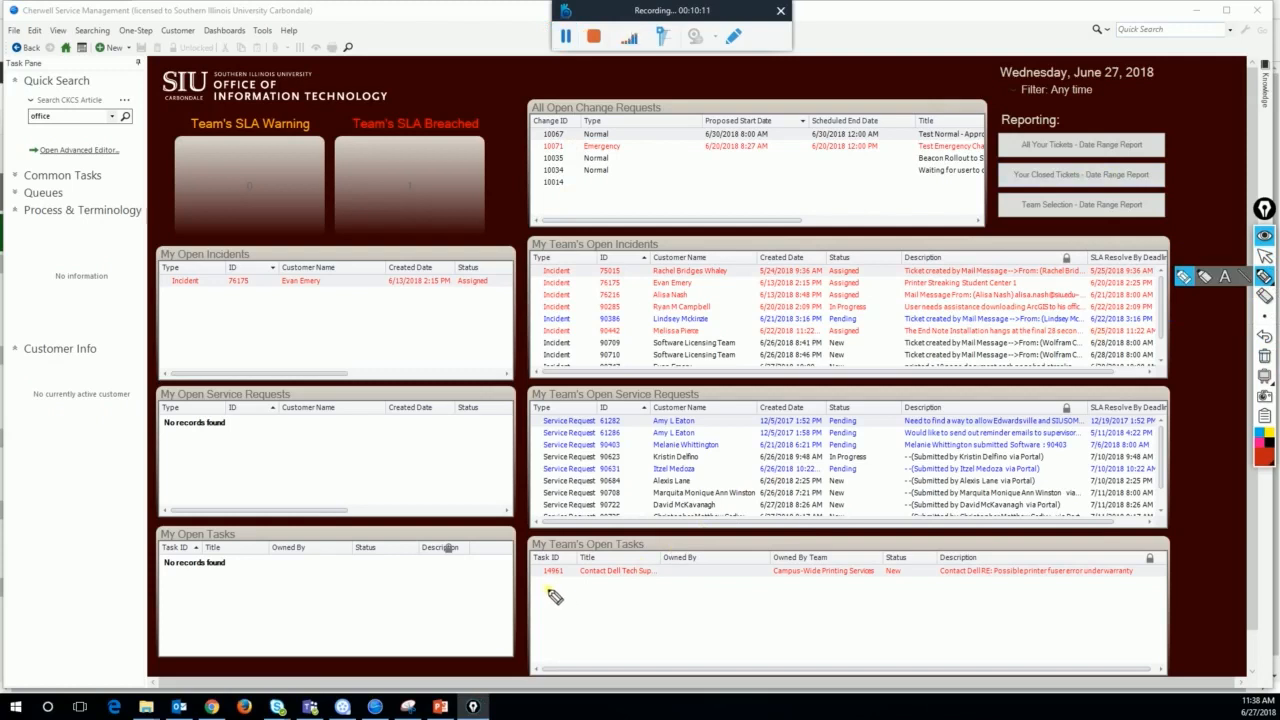
drag(542, 586, 1140, 586)
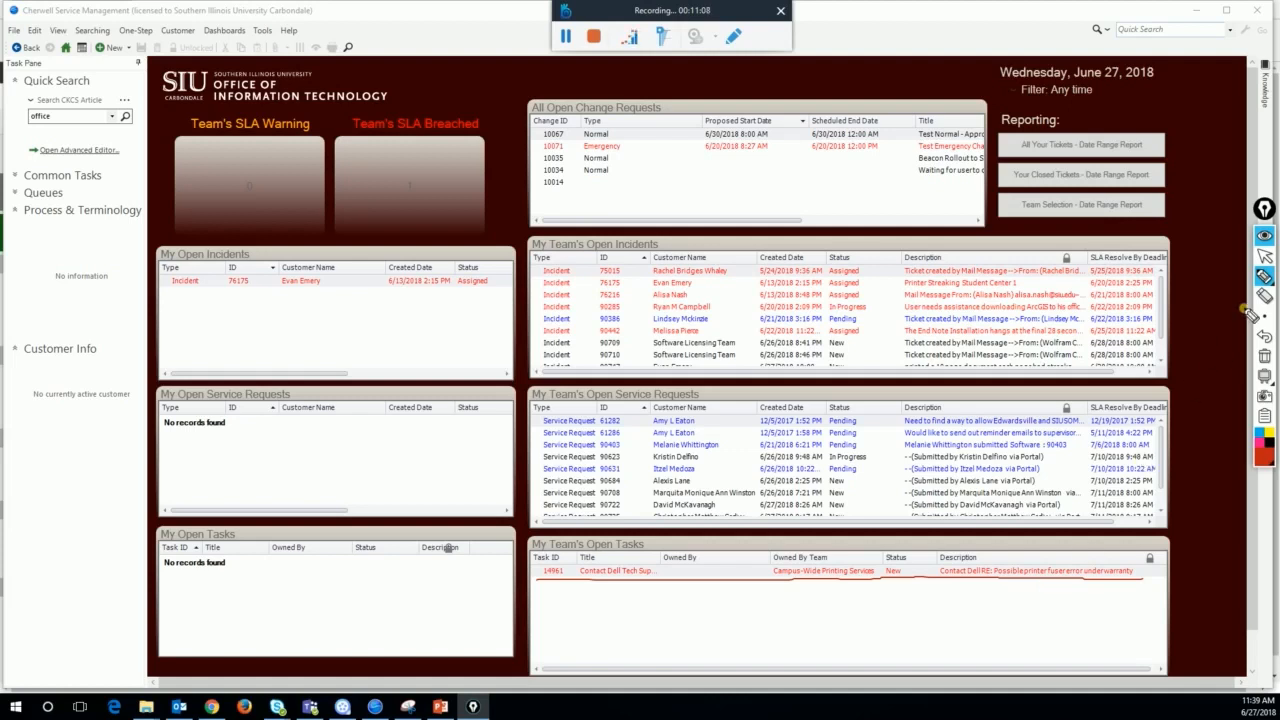
mouse_move(1270, 281)
click(1265, 256)
click(1265, 356)
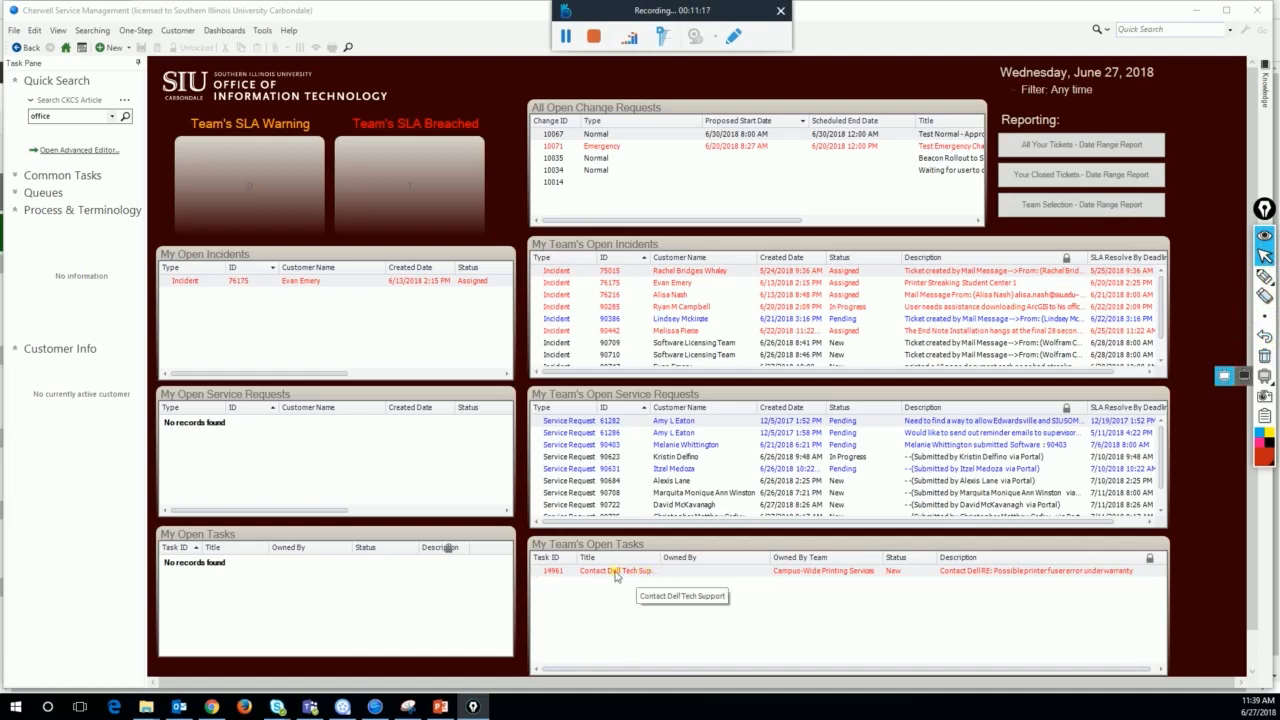
- Open the Contact Dell Tech Support task from My Team's Open Tasks
double_click(831, 577)
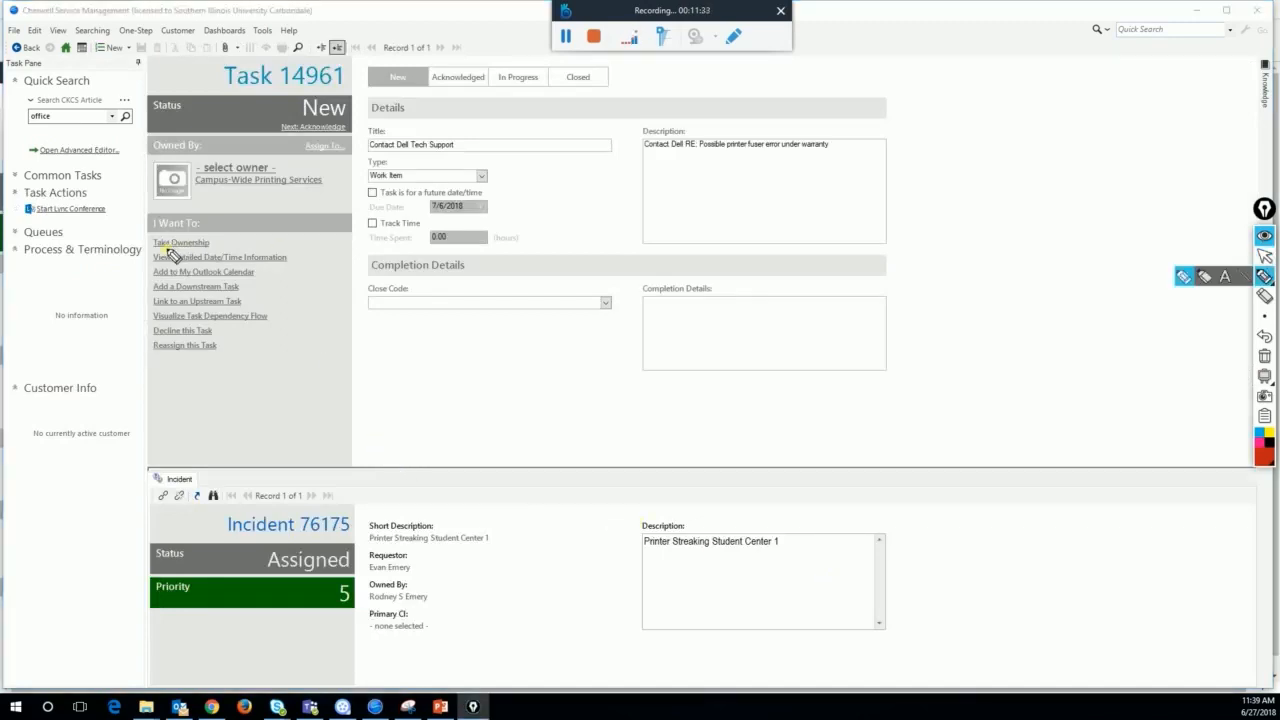
- Underline the task's Take Ownership link and its owner selection in red pen, and clear the annotations
drag(157, 250, 233, 249)
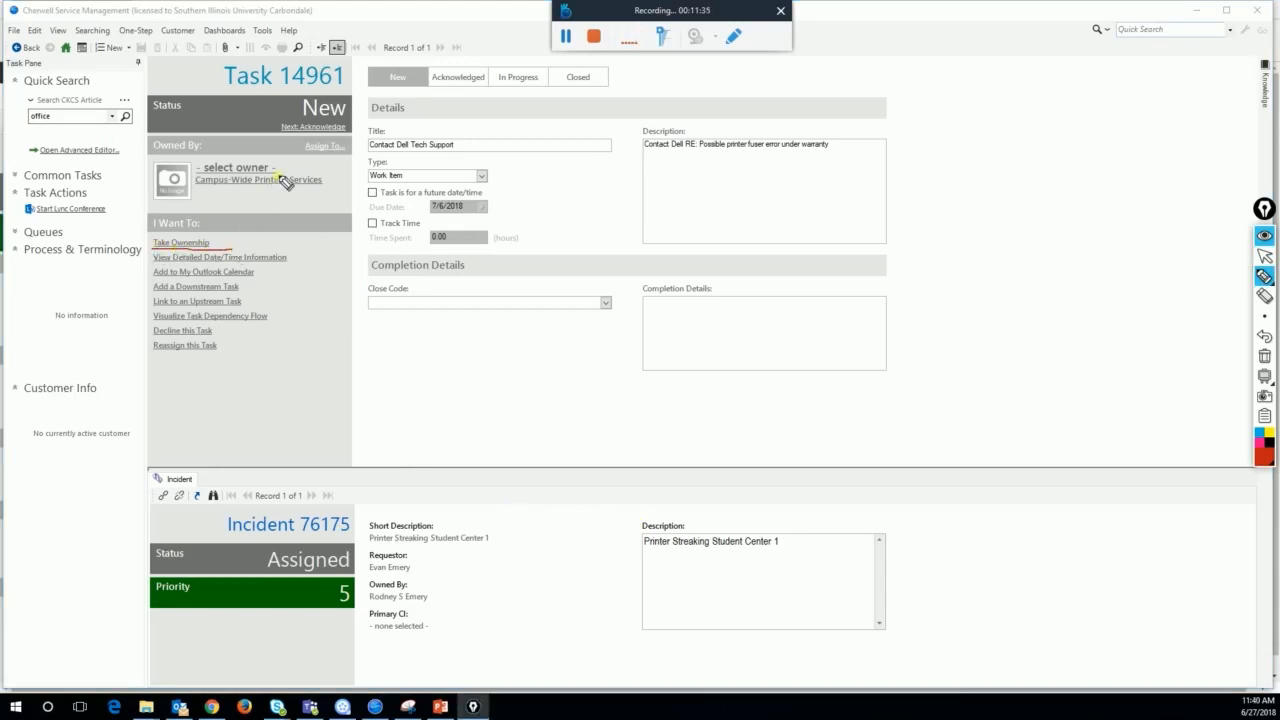
drag(207, 172, 276, 173)
click(1265, 256)
click(1266, 316)
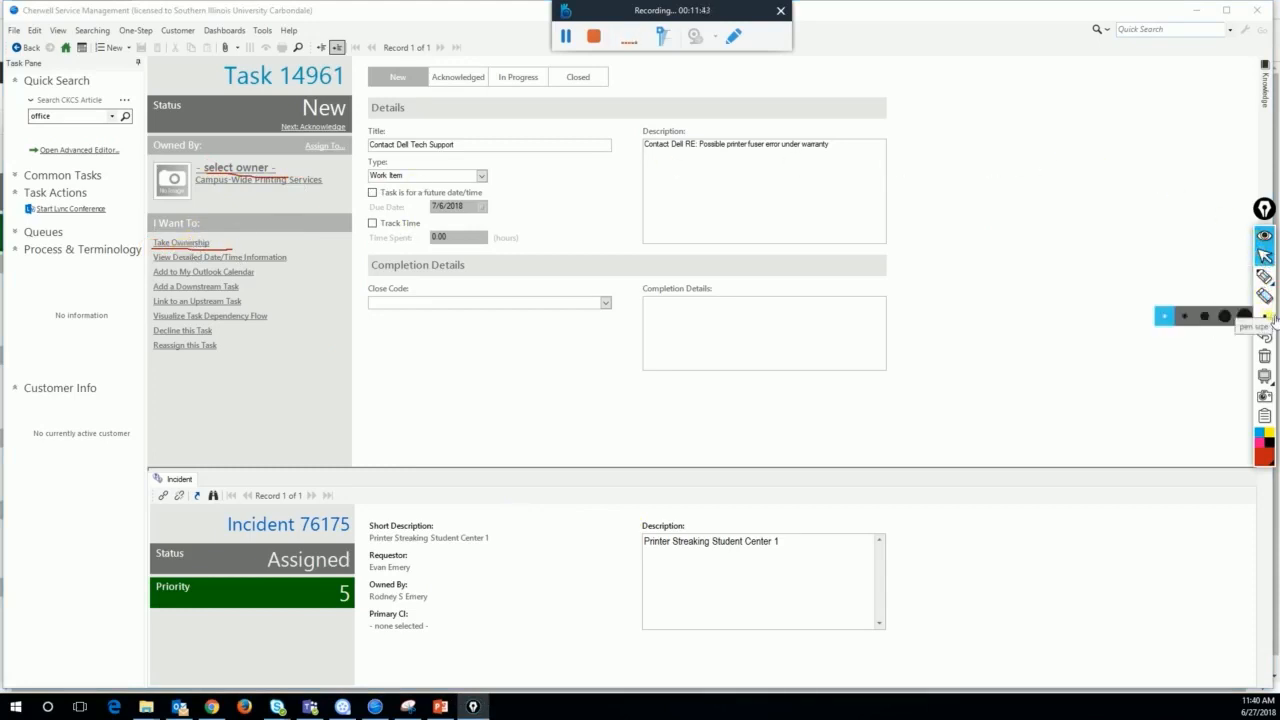
click(1264, 355)
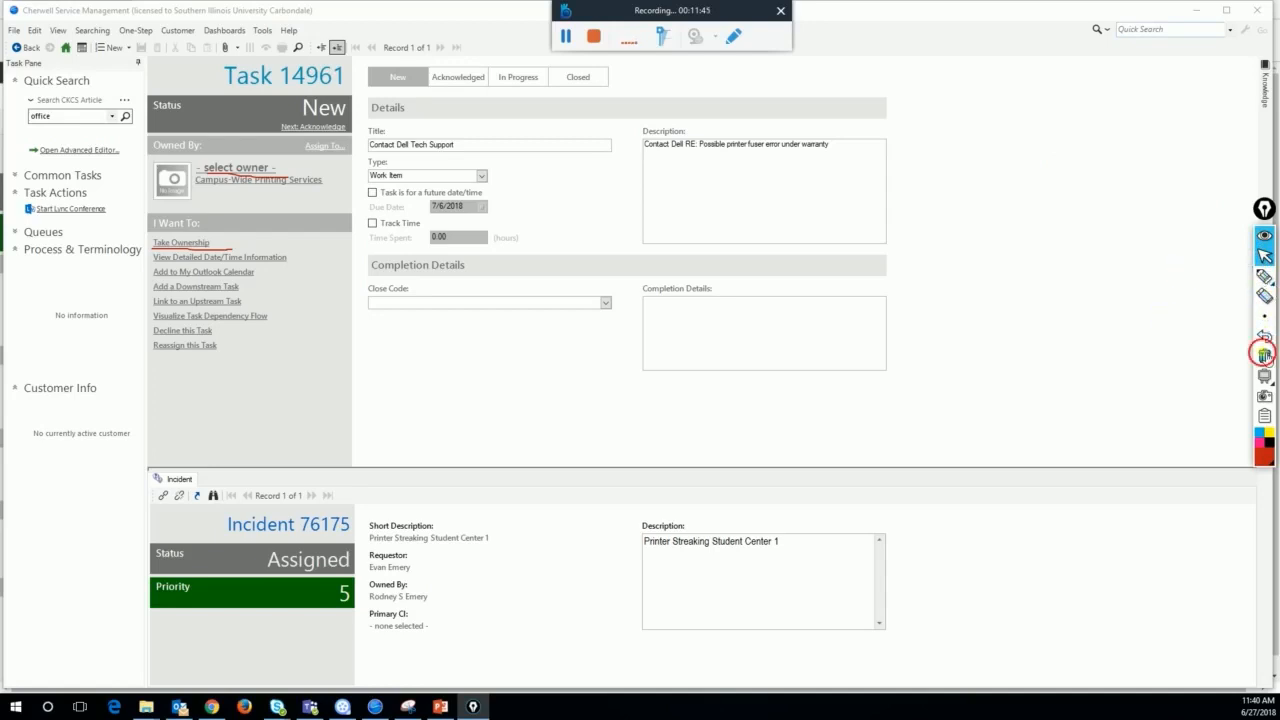
- Take ownership of the Contact Dell Tech Support task
click(166, 243)
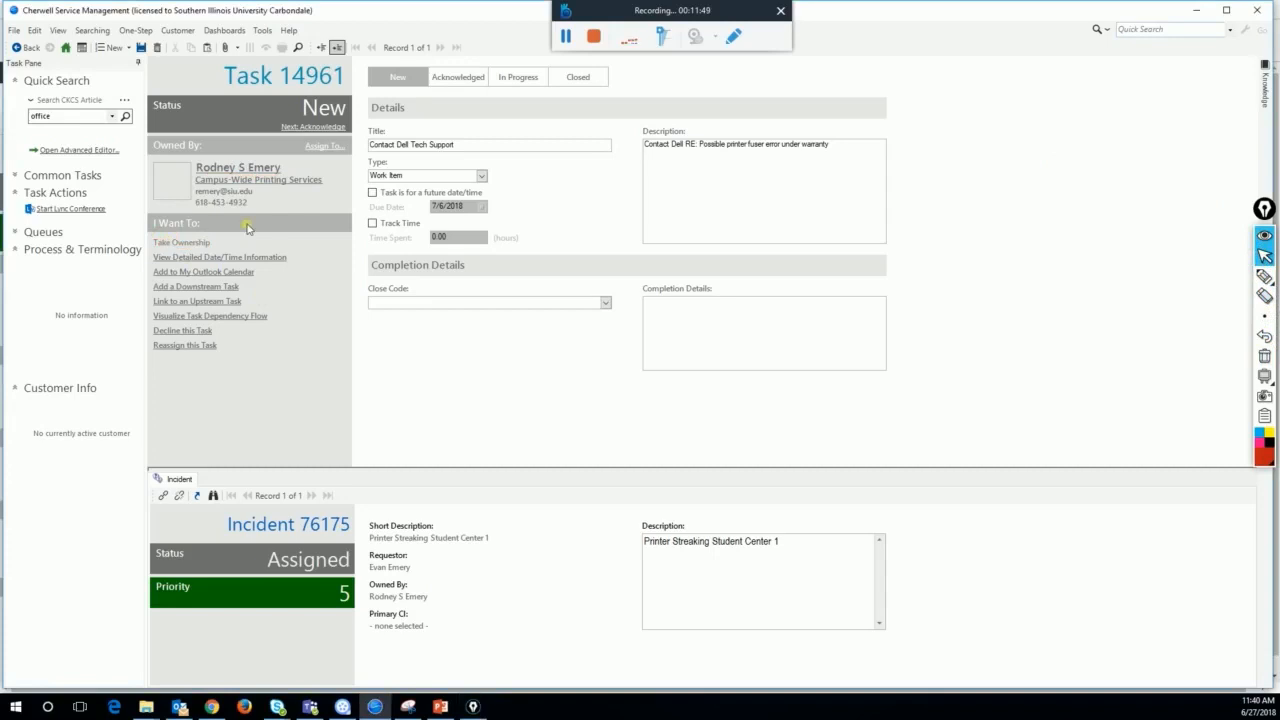
- Circle the task owner's details and the save command in red pen
click(1264, 279)
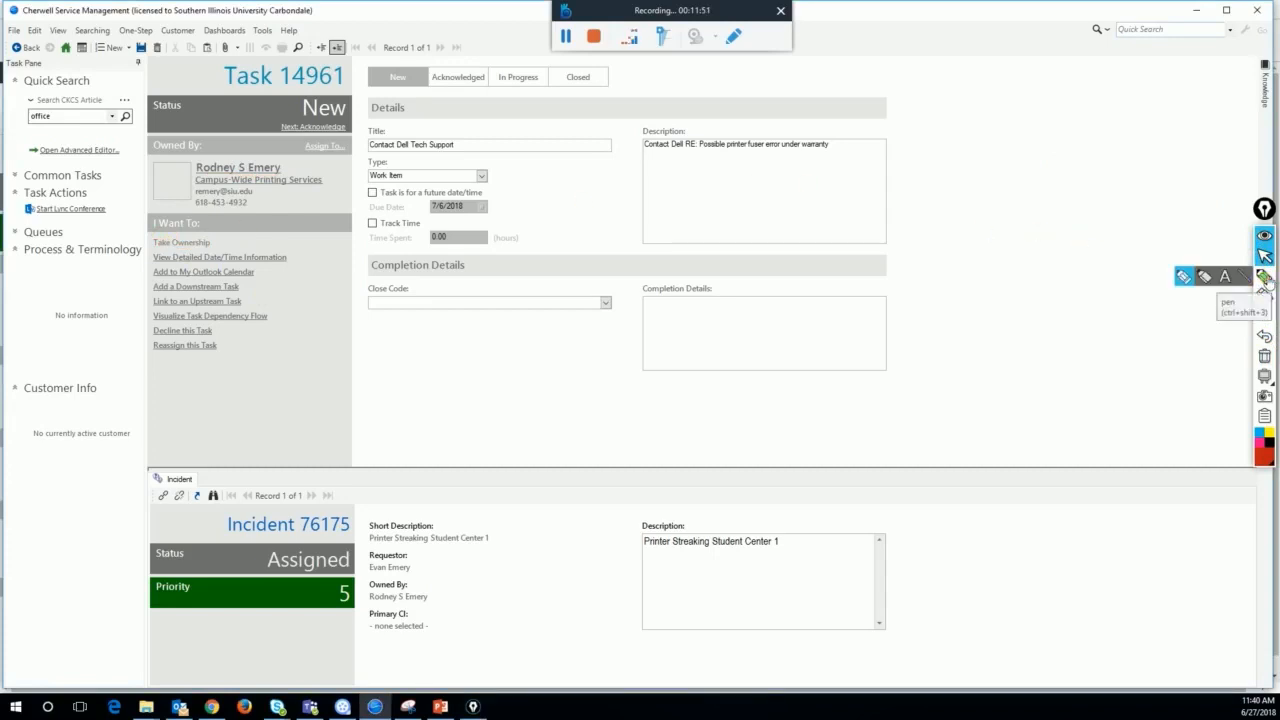
mouse_move(312, 168)
mouse_down()
mouse_move(218, 148)
mouse_move(198, 214)
mouse_move(312, 206)
mouse_move(298, 162)
mouse_up()
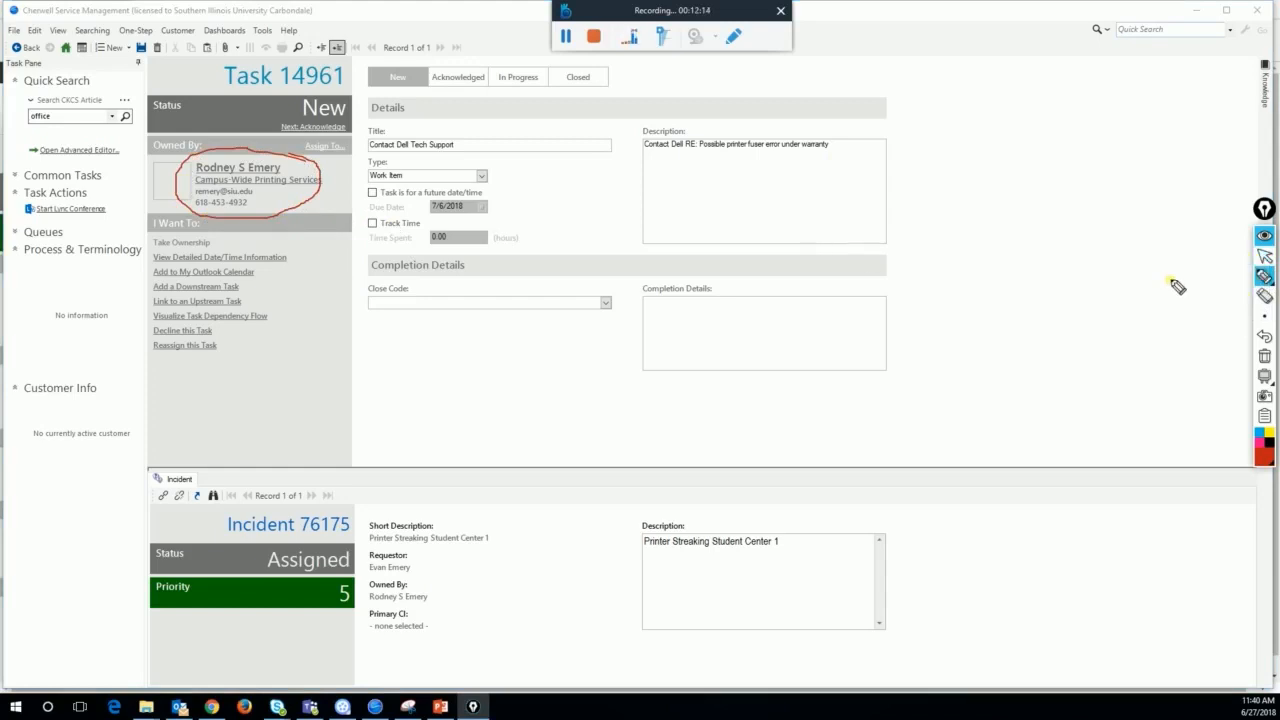
mouse_move(150, 38)
mouse_down()
mouse_move(120, 52)
mouse_move(155, 62)
mouse_move(148, 40)
mouse_up()
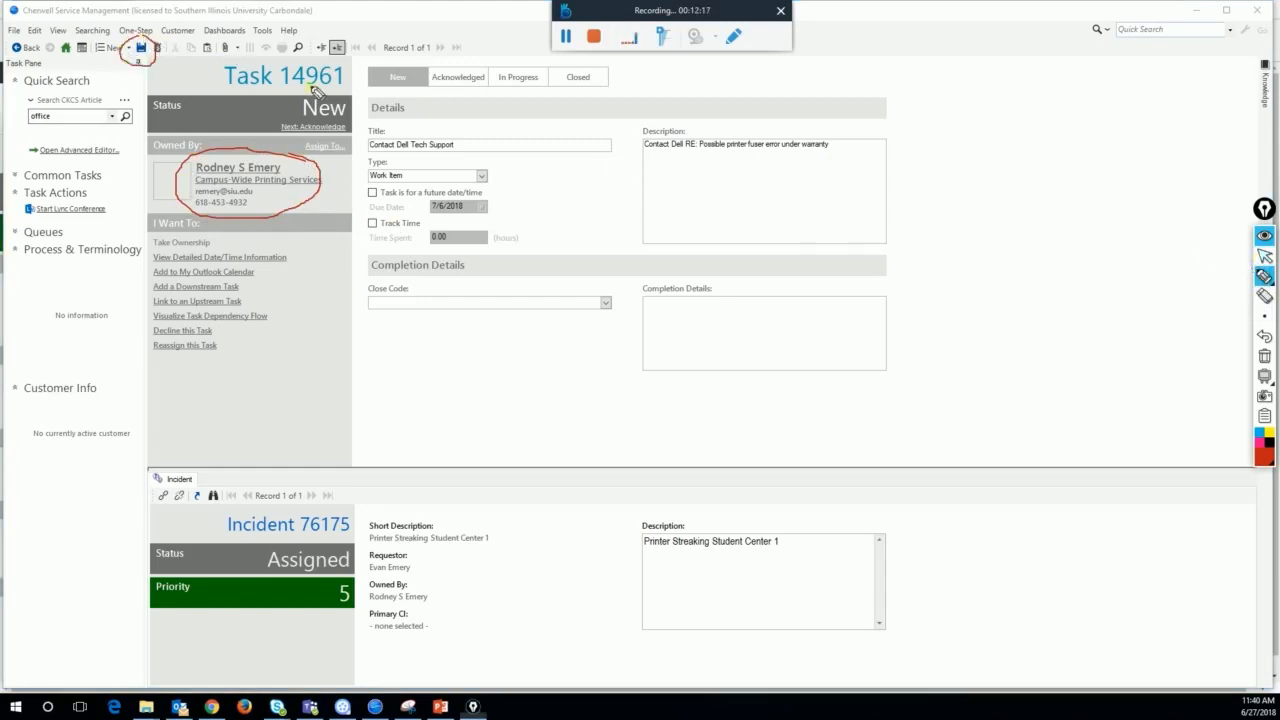
- Clear the red annotations, save the Contact Dell Tech Support task, and return to the dashboard
click(1264, 356)
click(1266, 256)
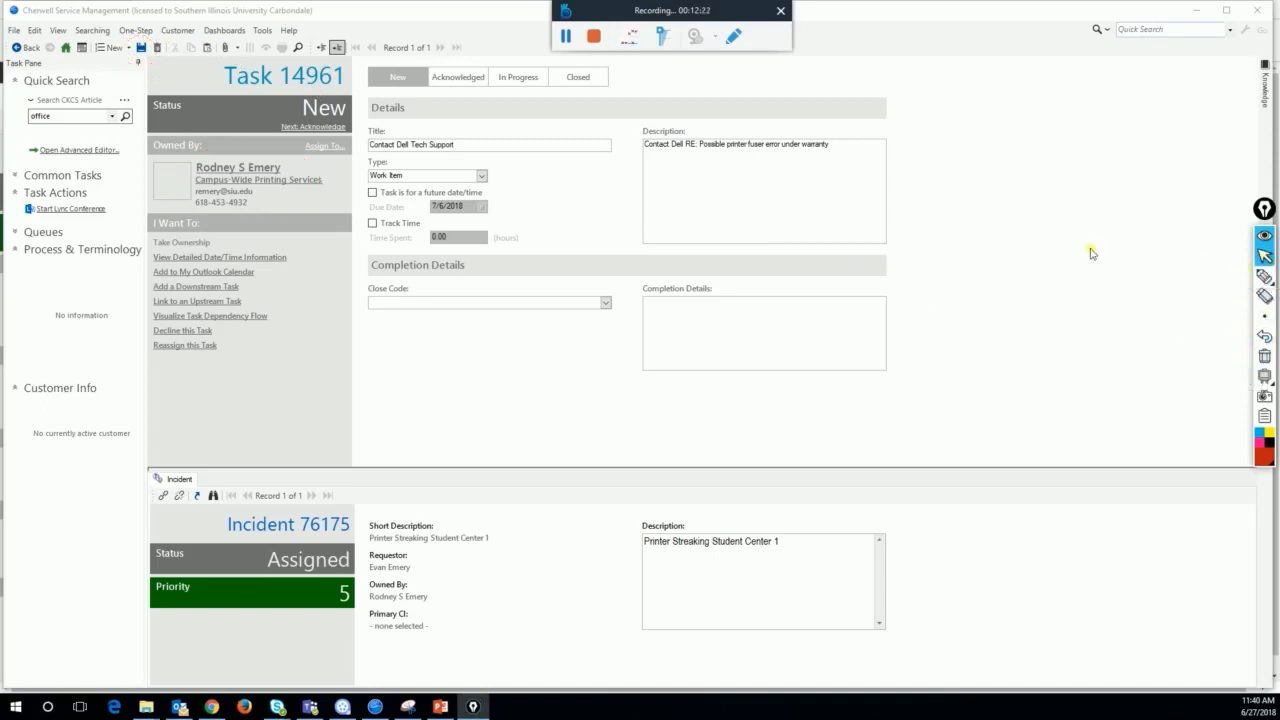
click(142, 48)
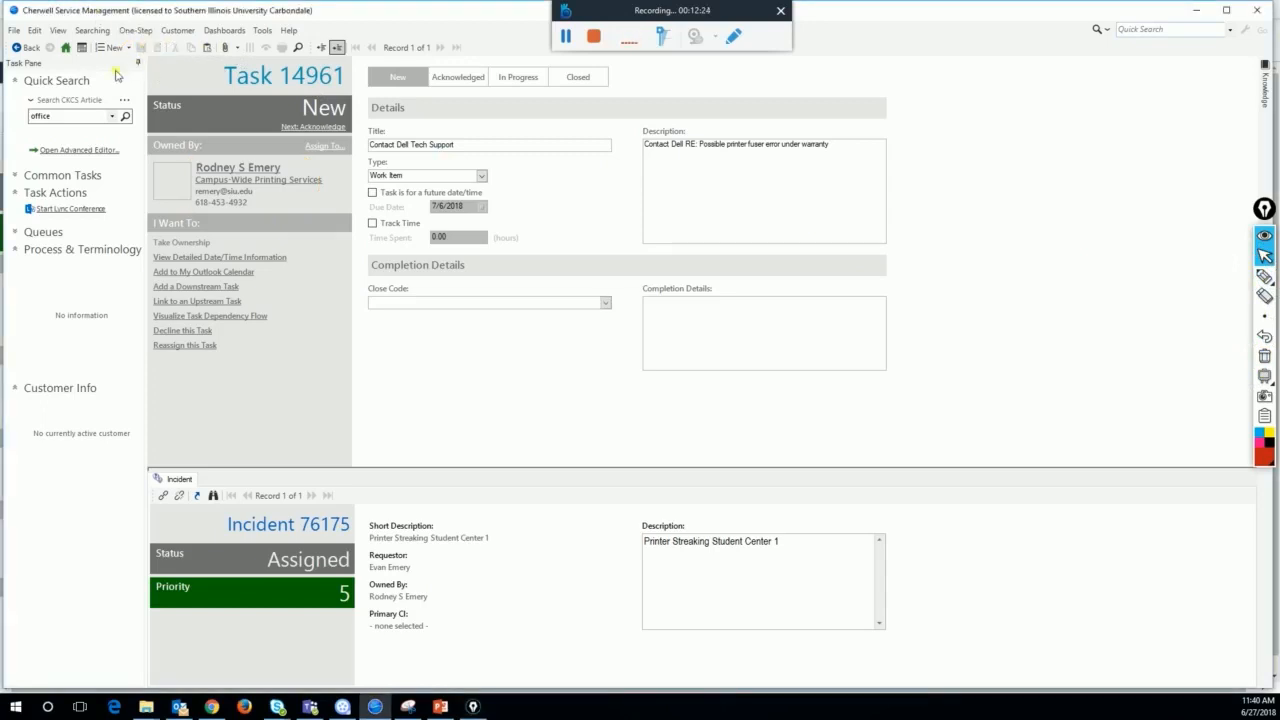
click(20, 48)
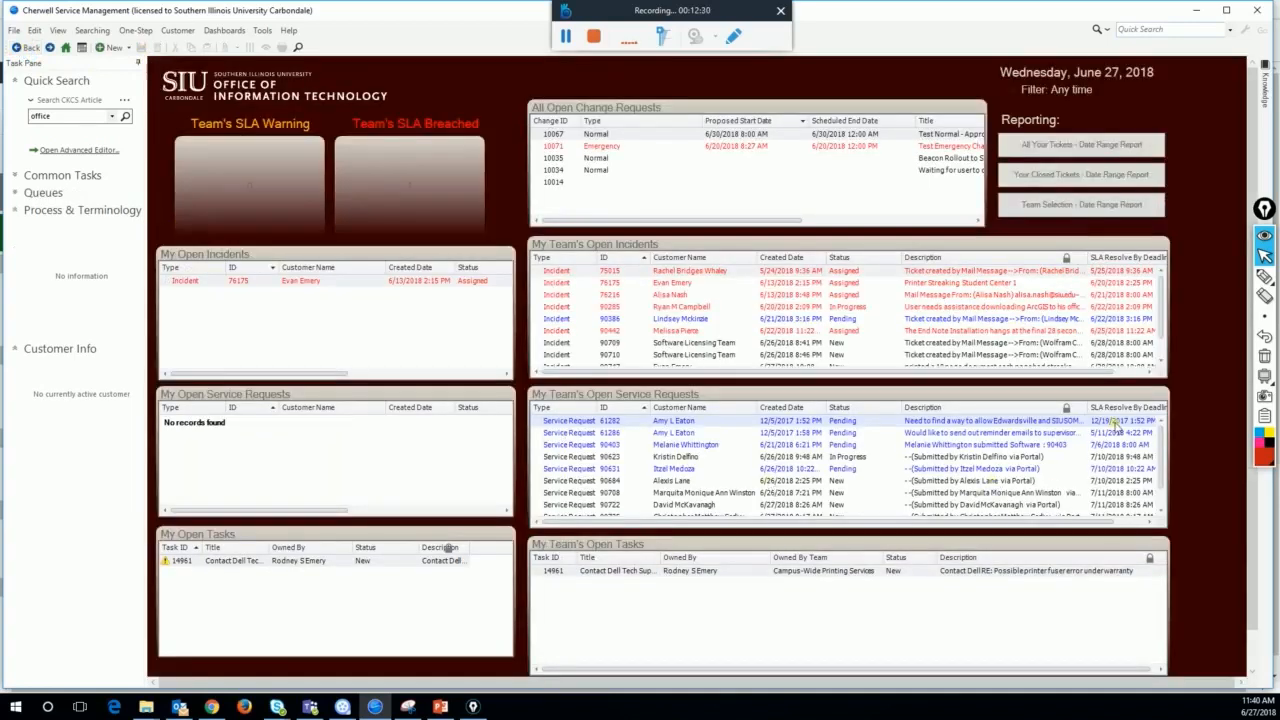
- Underline the Contact Dell task row and circle its owner under My Team's Open Tasks in red pen, and clear the annotations
click(1265, 280)
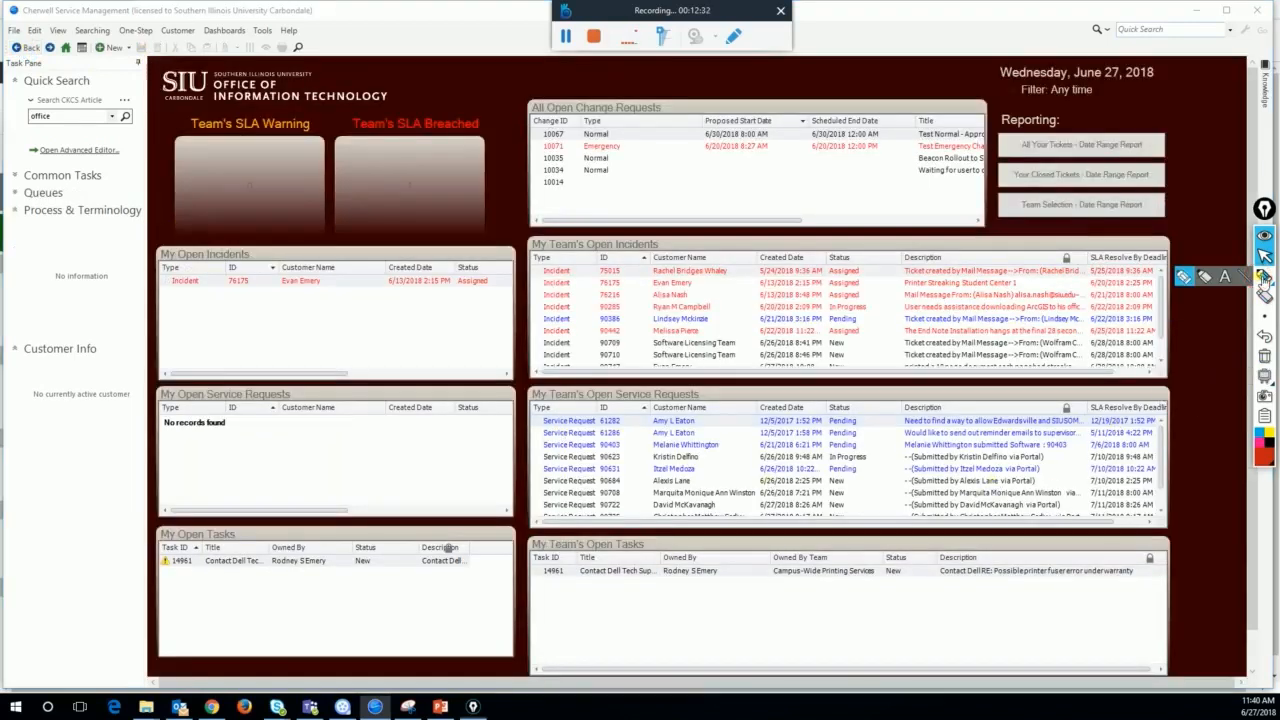
drag(607, 570, 1012, 578)
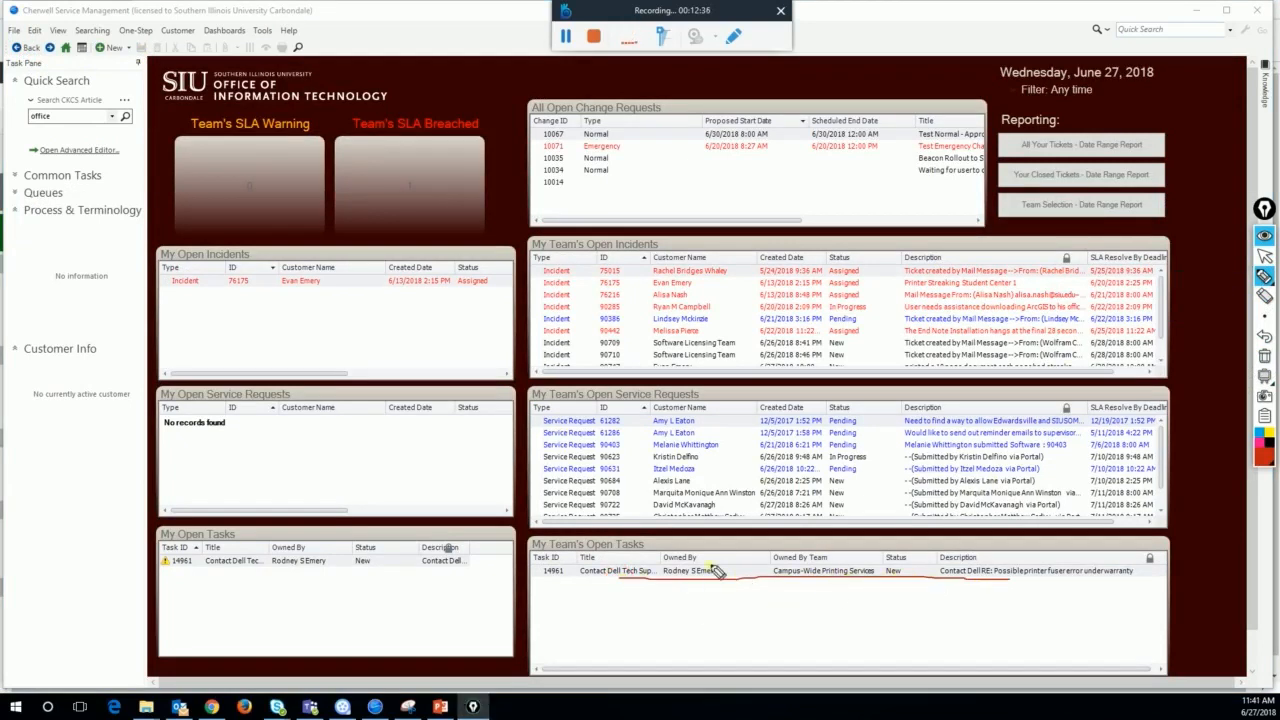
mouse_move(666, 556)
mouse_down()
mouse_move(661, 578)
mouse_move(752, 578)
mouse_move(668, 565)
mouse_up()
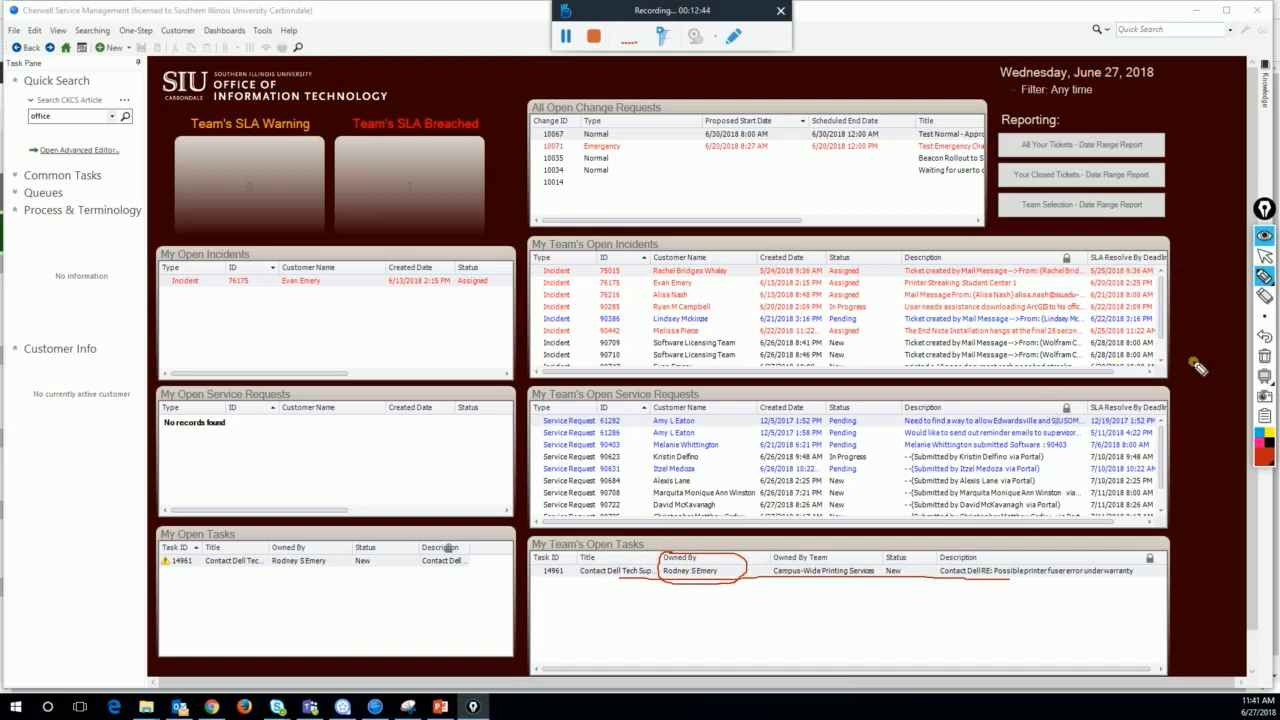
click(1268, 358)
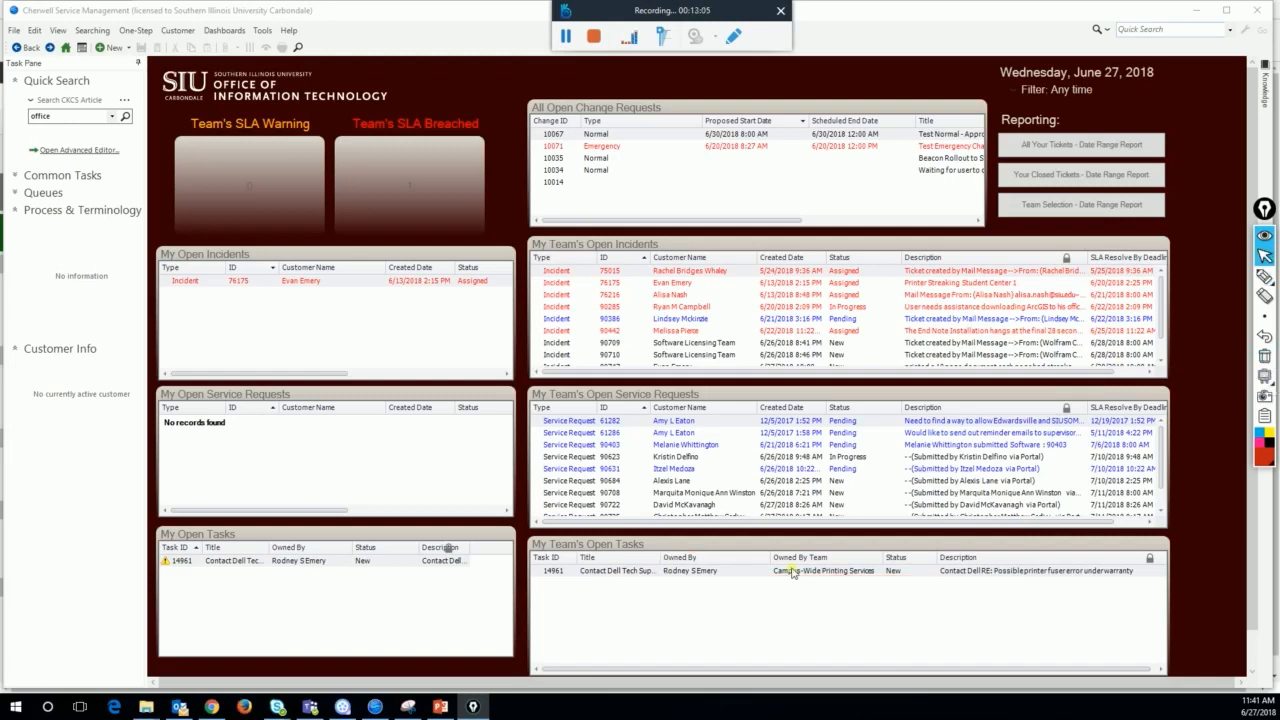
- Open the team's Contact Dell task and enter completion details "Contacted Dell and ordered new fuser under warranty. Express Shipping part due here tomorrow."
double_click(795, 571)
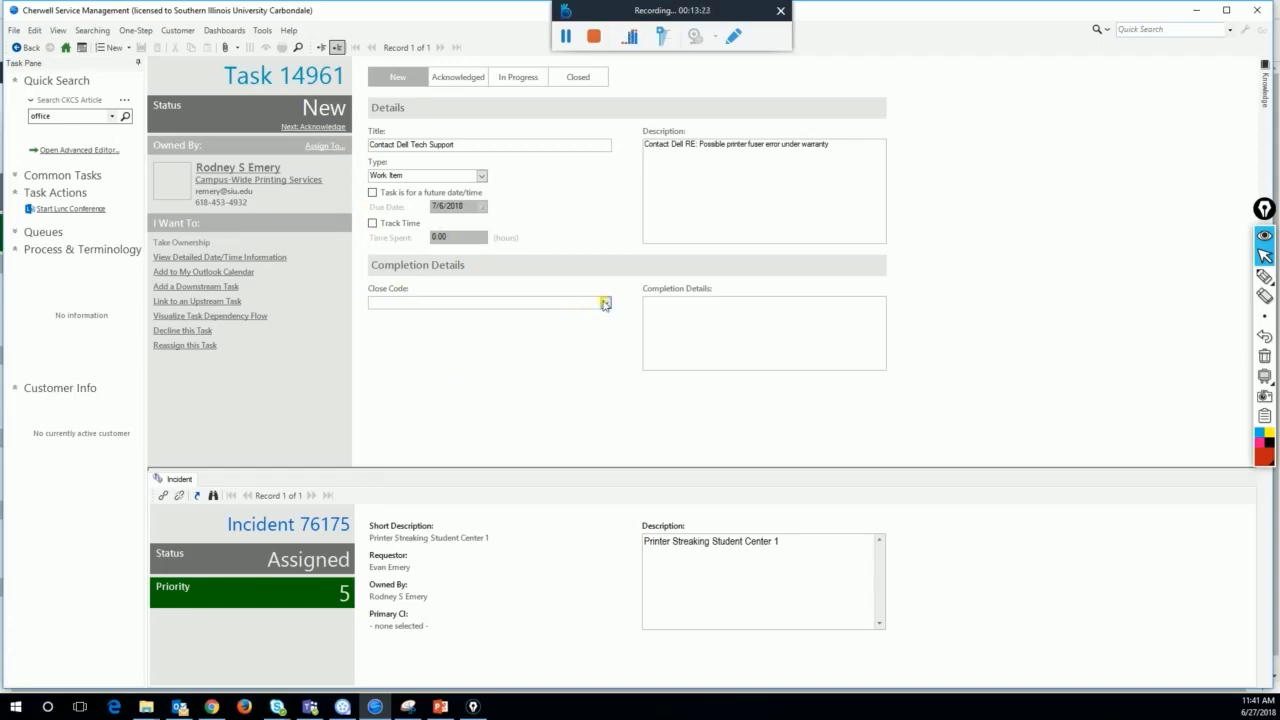
click(669, 317)
text(Contacted Dell and ordered new fuser )
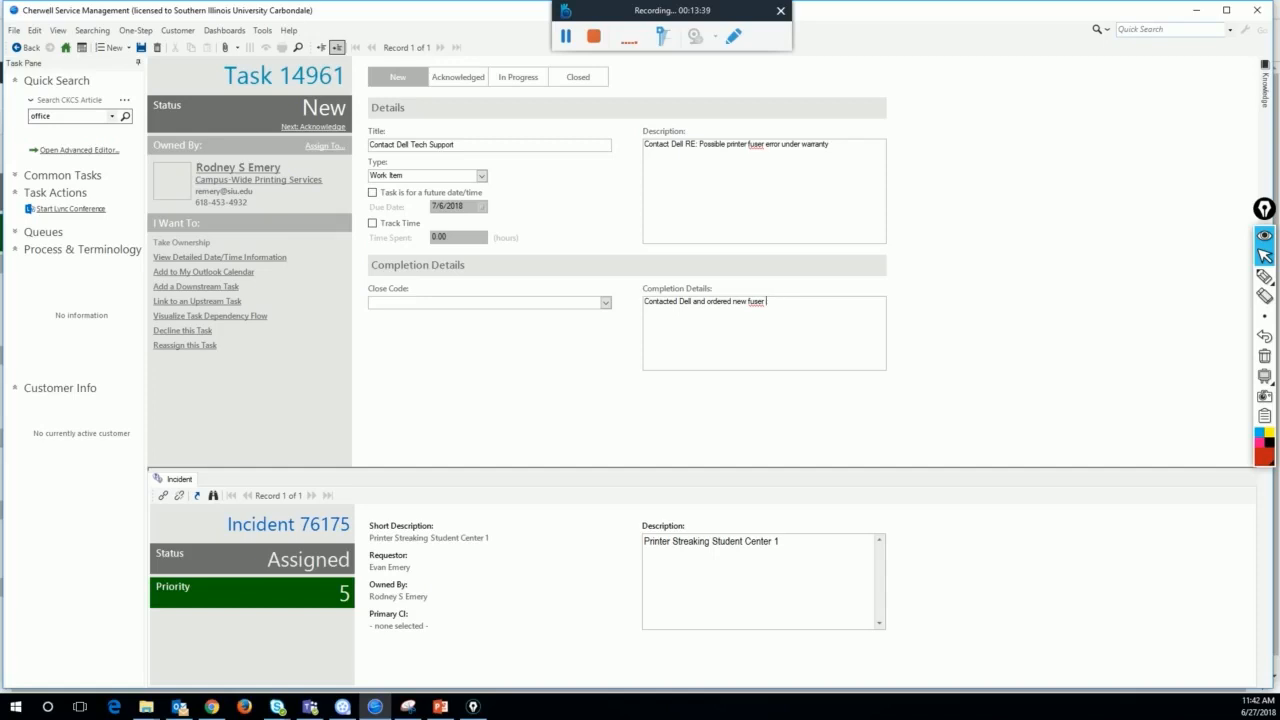
text(onder warranty.  Express Shipping part due )
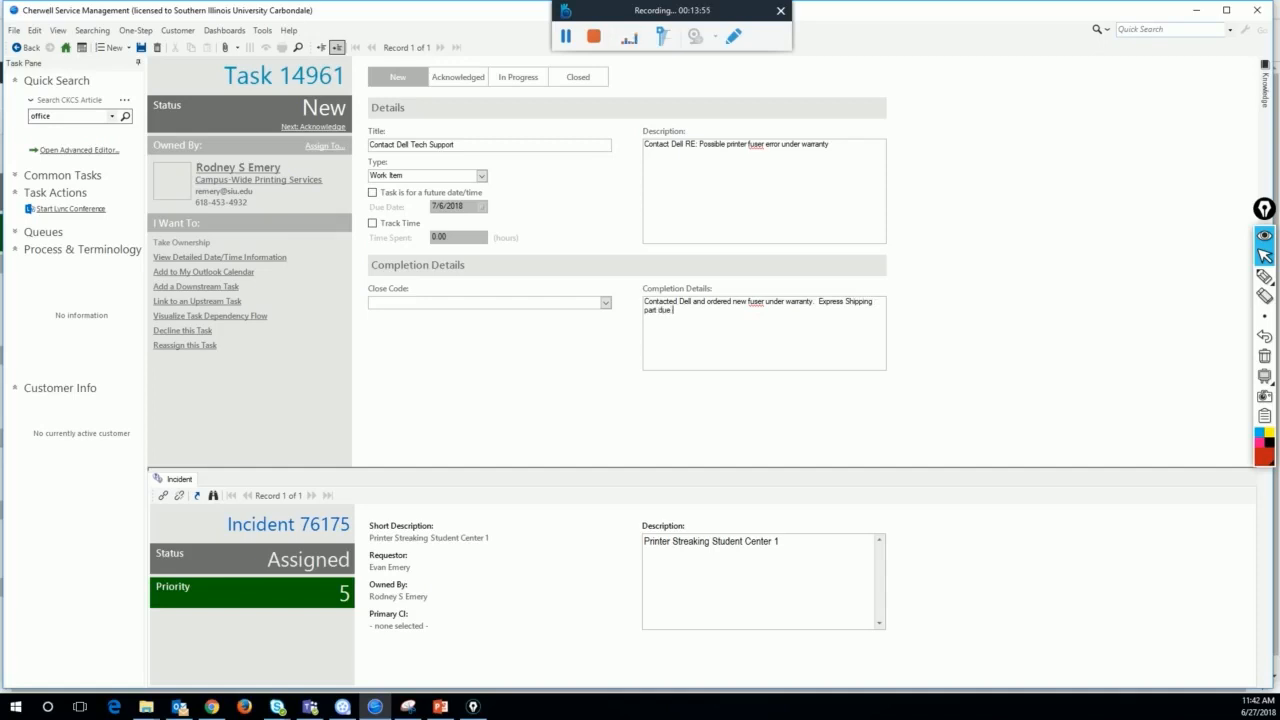
text(here tomorrow.)
- Set the close code to Completed and advance the task through Acknowledged and In Progress to Close
click(606, 302)
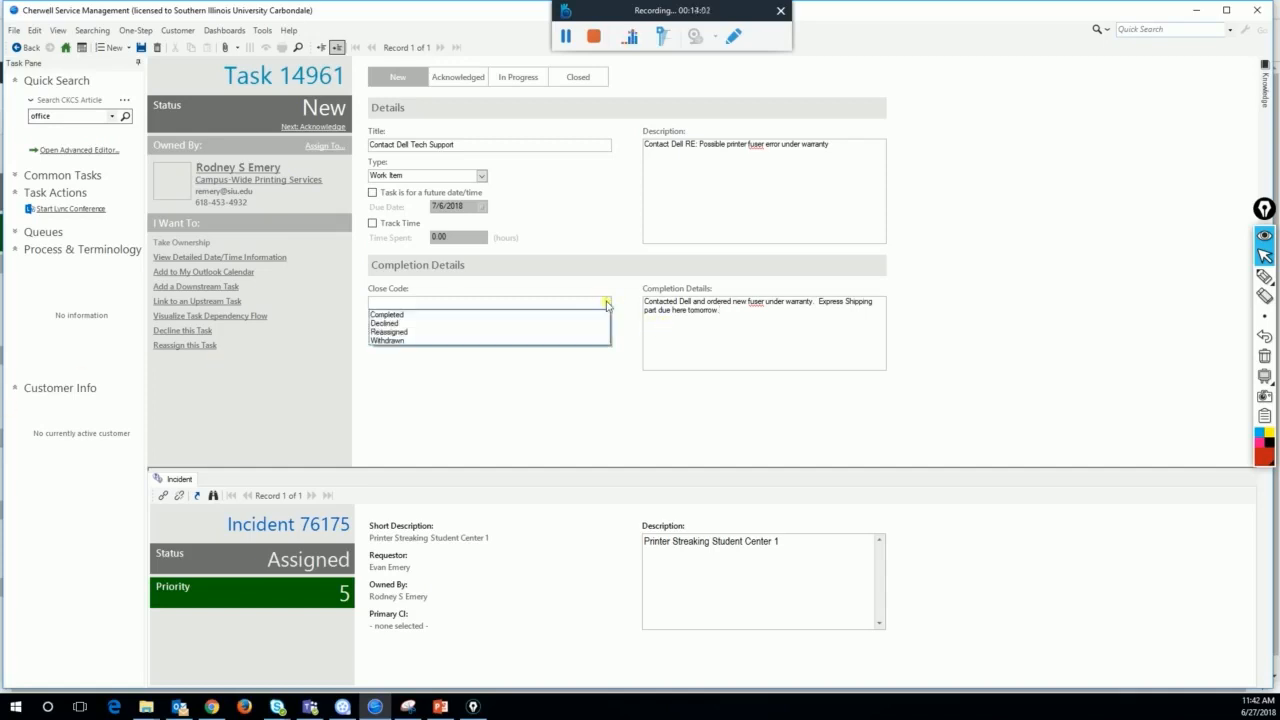
click(431, 315)
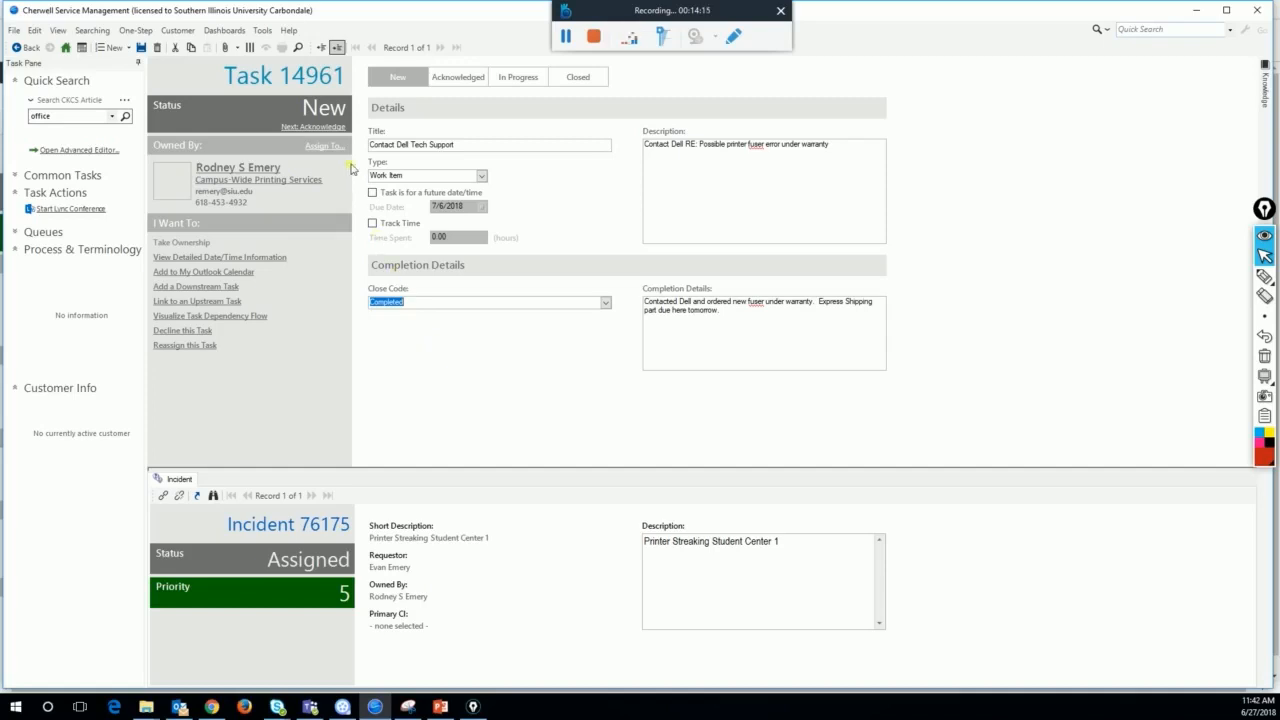
click(341, 128)
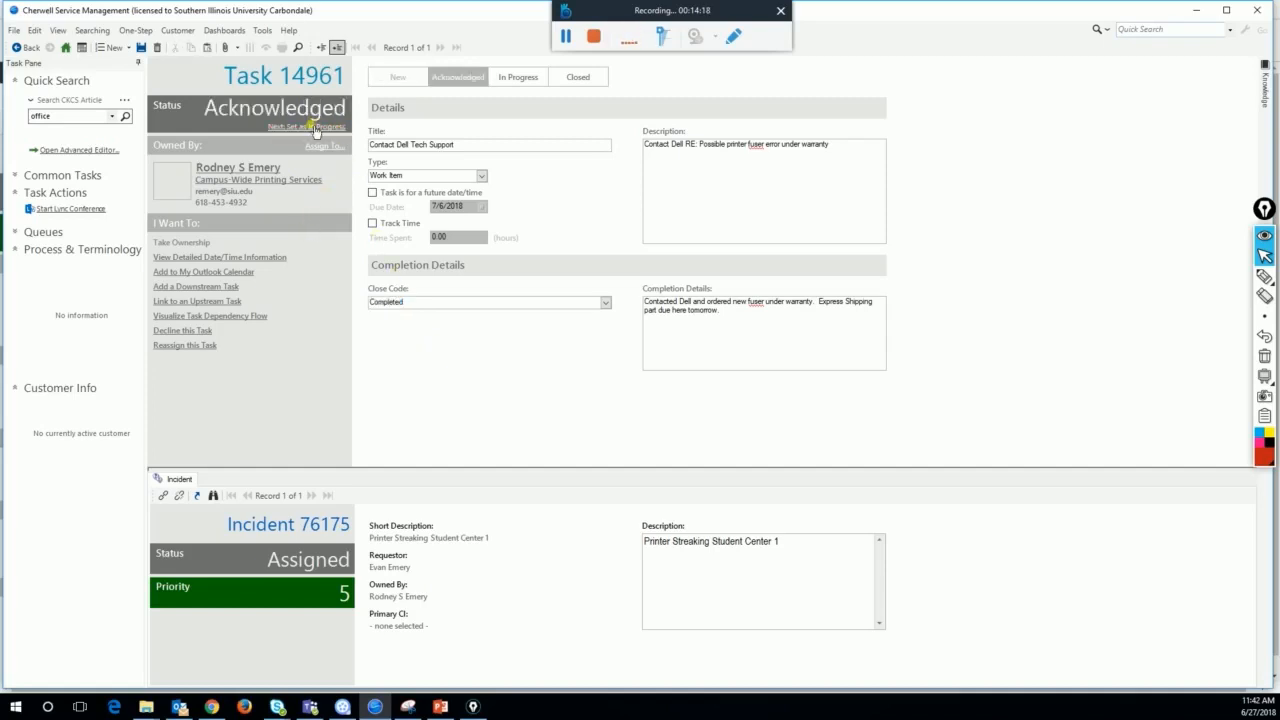
click(312, 128)
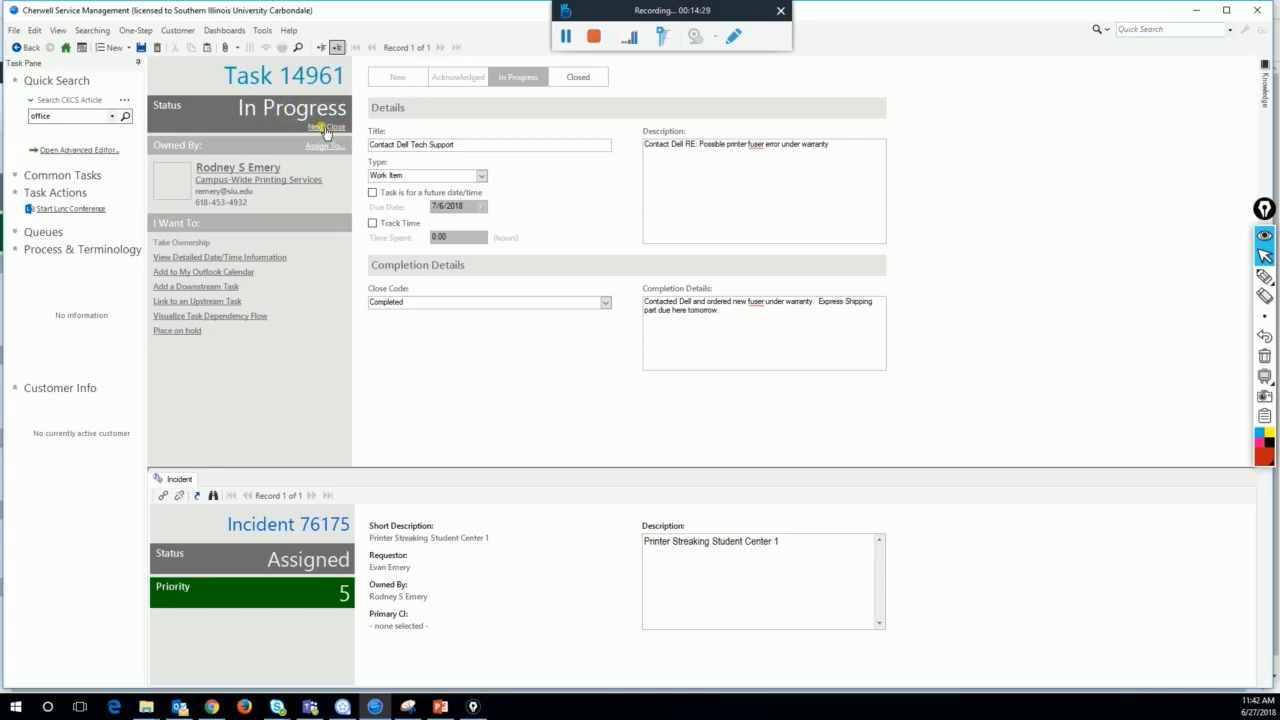
click(326, 130)
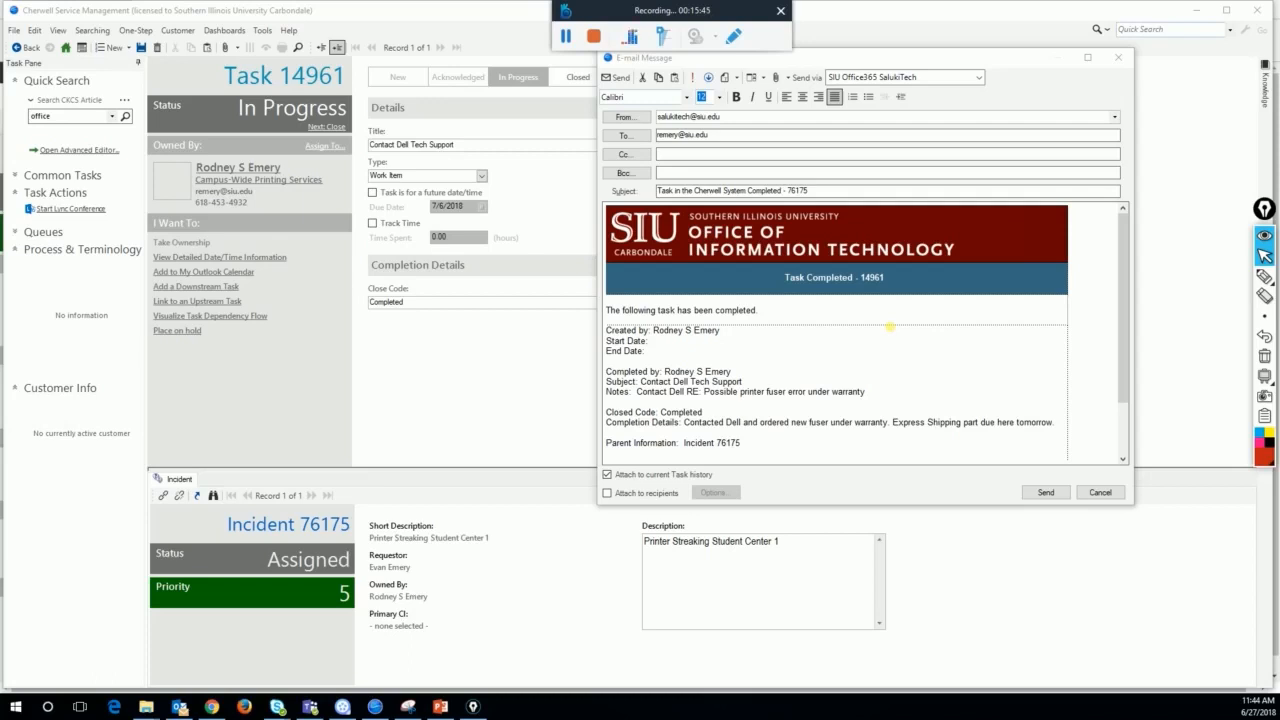
- Underline the e-mail's Task Completed heading in red pen, and circle its closed code with completion details and the Send command
click(1264, 276)
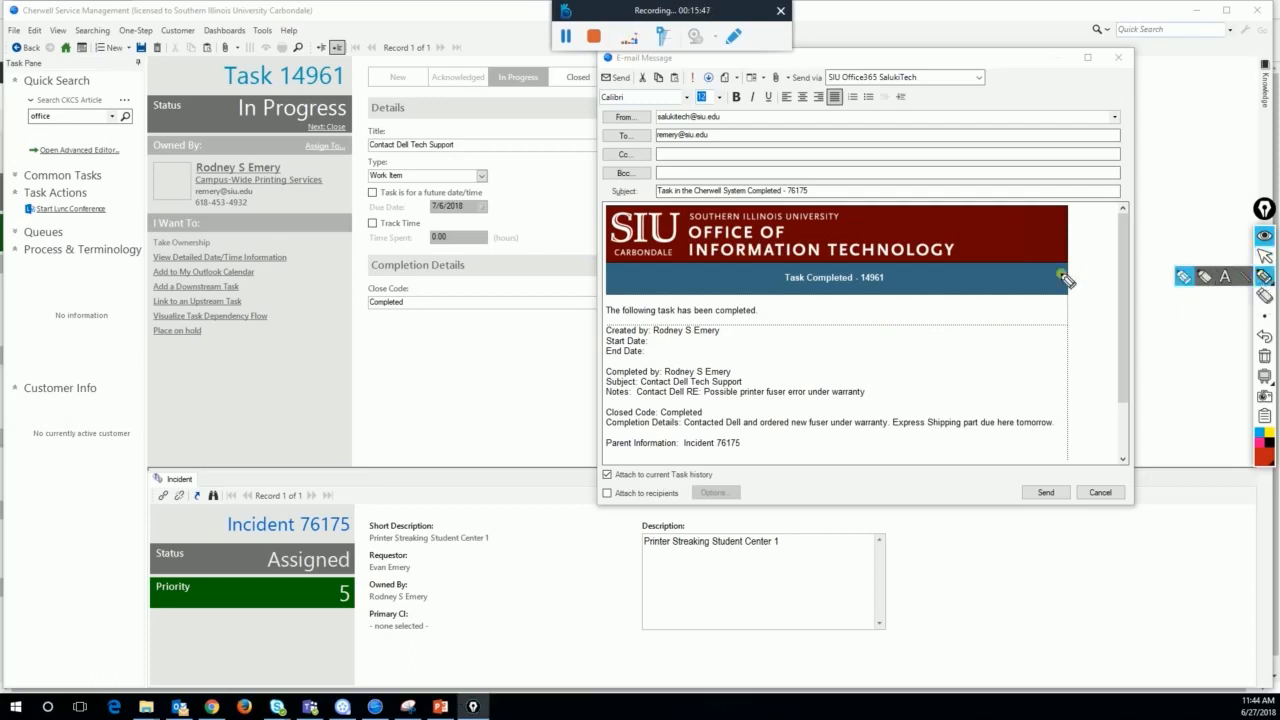
drag(784, 286, 880, 284)
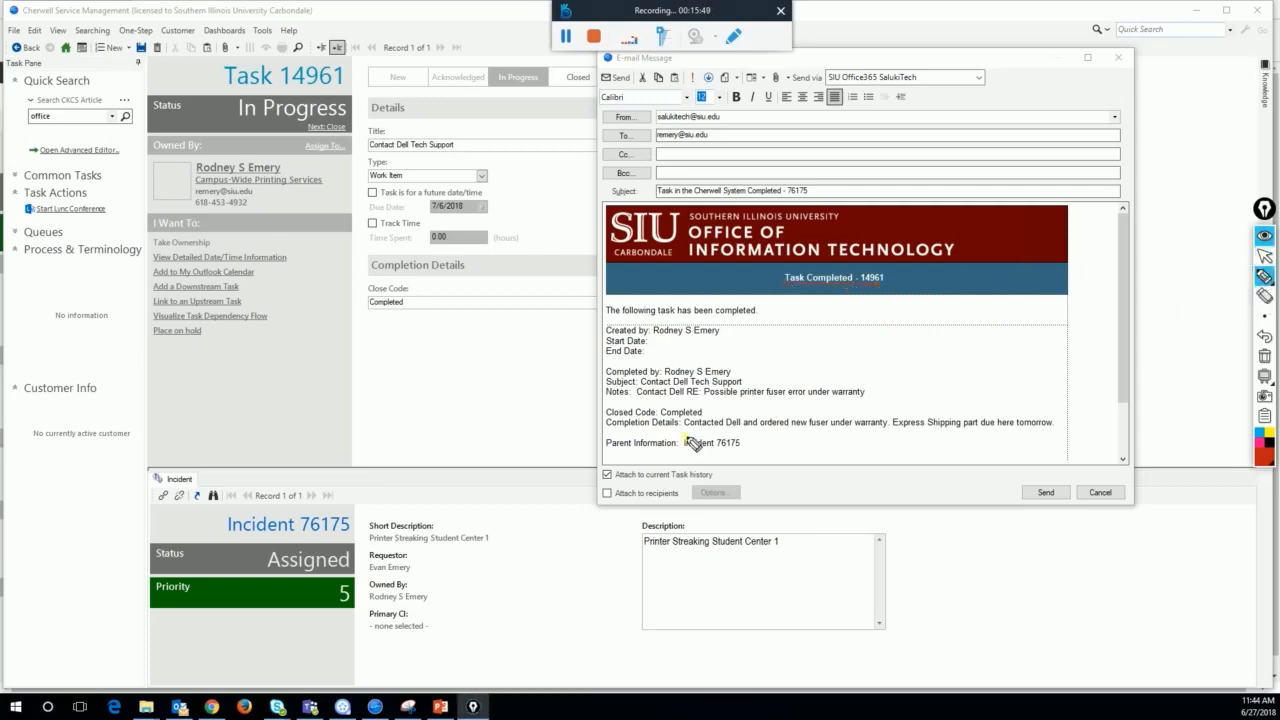
mouse_move(655, 397)
mouse_down()
mouse_move(617, 409)
mouse_move(636, 430)
mouse_move(1062, 432)
mouse_move(920, 413)
mouse_move(623, 406)
mouse_up()
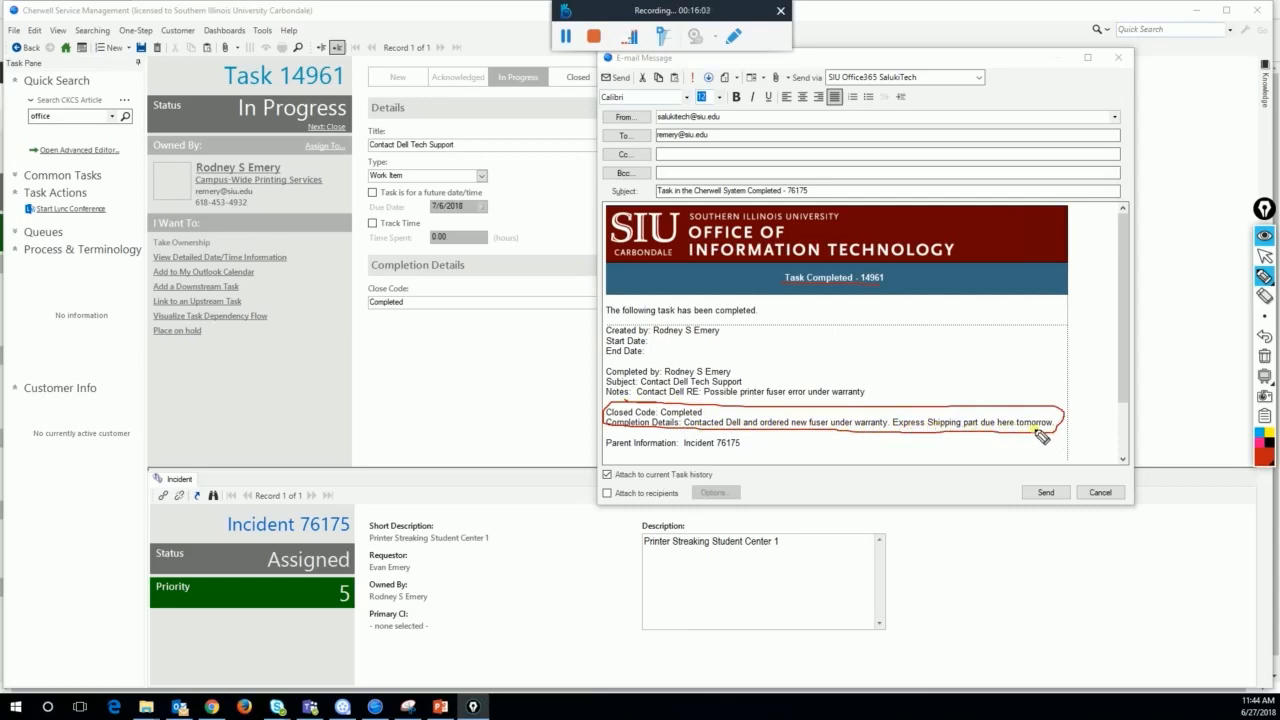
mouse_move(1033, 470)
mouse_down()
mouse_move(1005, 473)
mouse_move(1030, 508)
mouse_move(1066, 512)
mouse_move(1074, 488)
mouse_move(1013, 479)
mouse_move(1068, 498)
mouse_move(1016, 490)
mouse_move(1064, 490)
mouse_move(1024, 497)
mouse_move(1030, 485)
mouse_move(1020, 500)
mouse_move(1032, 500)
mouse_up()
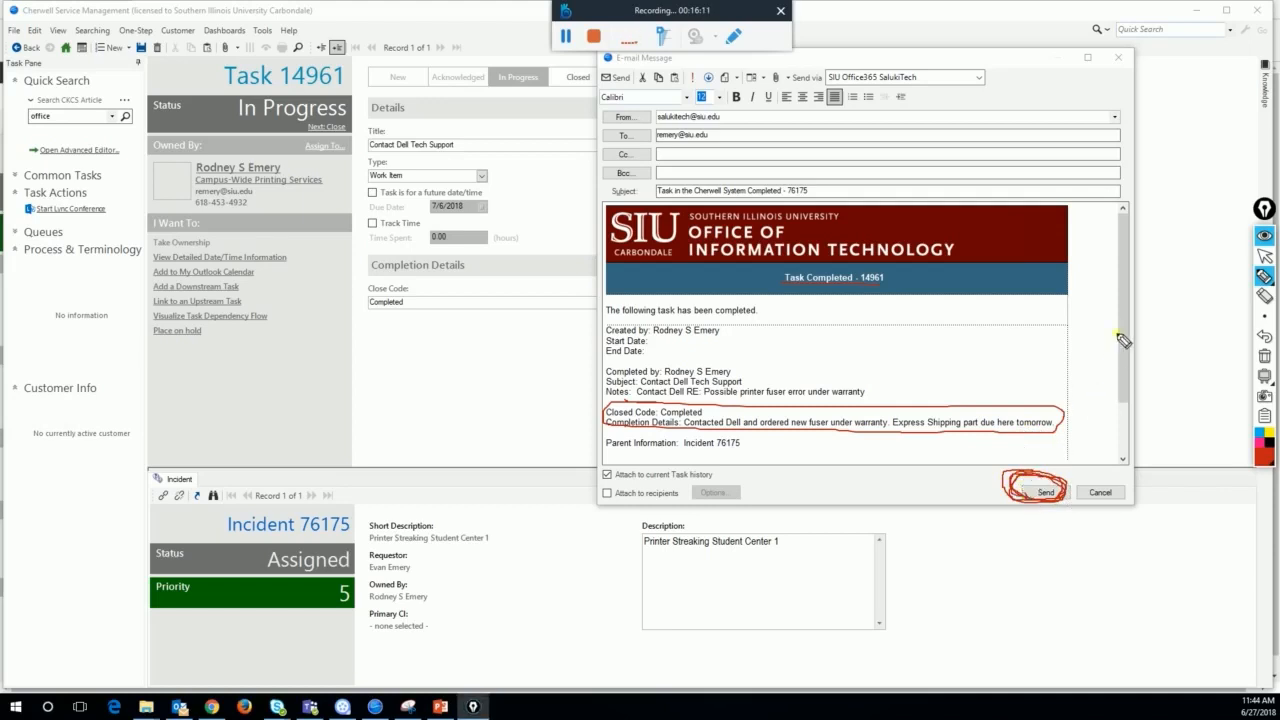
- Clear the annotations and send the task completion e-mail
click(1265, 356)
click(1264, 257)
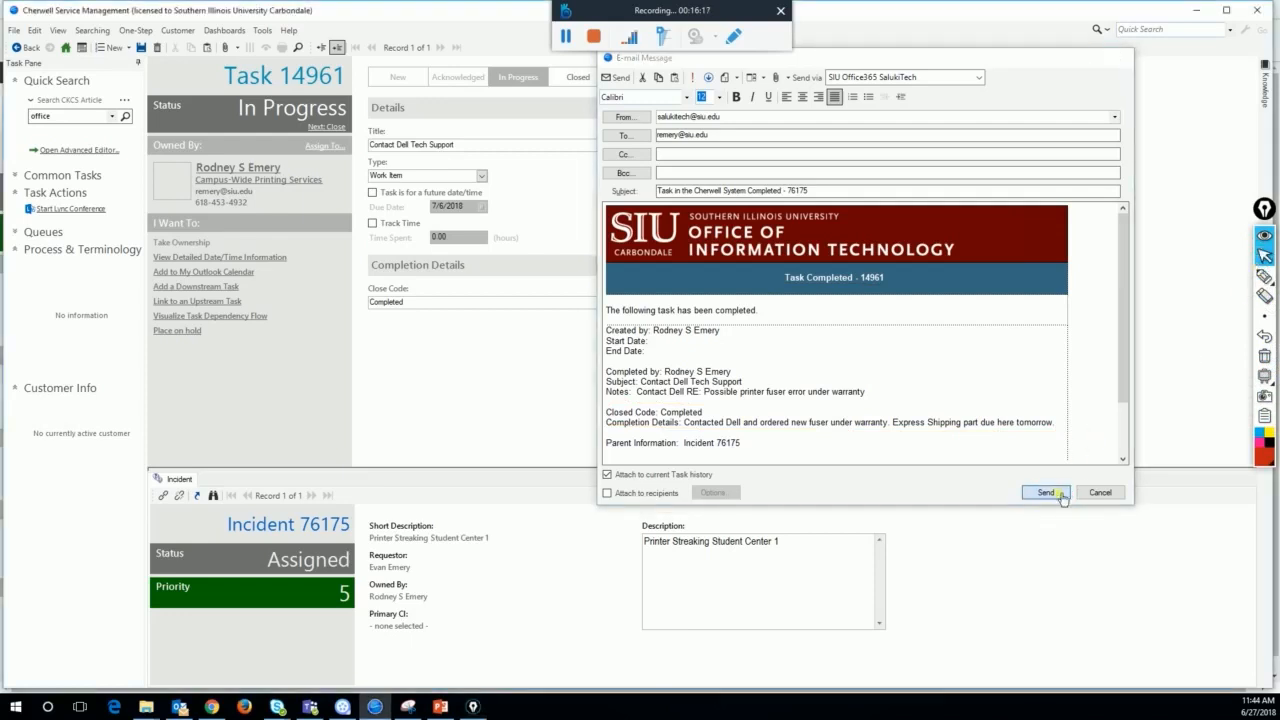
click(1046, 493)
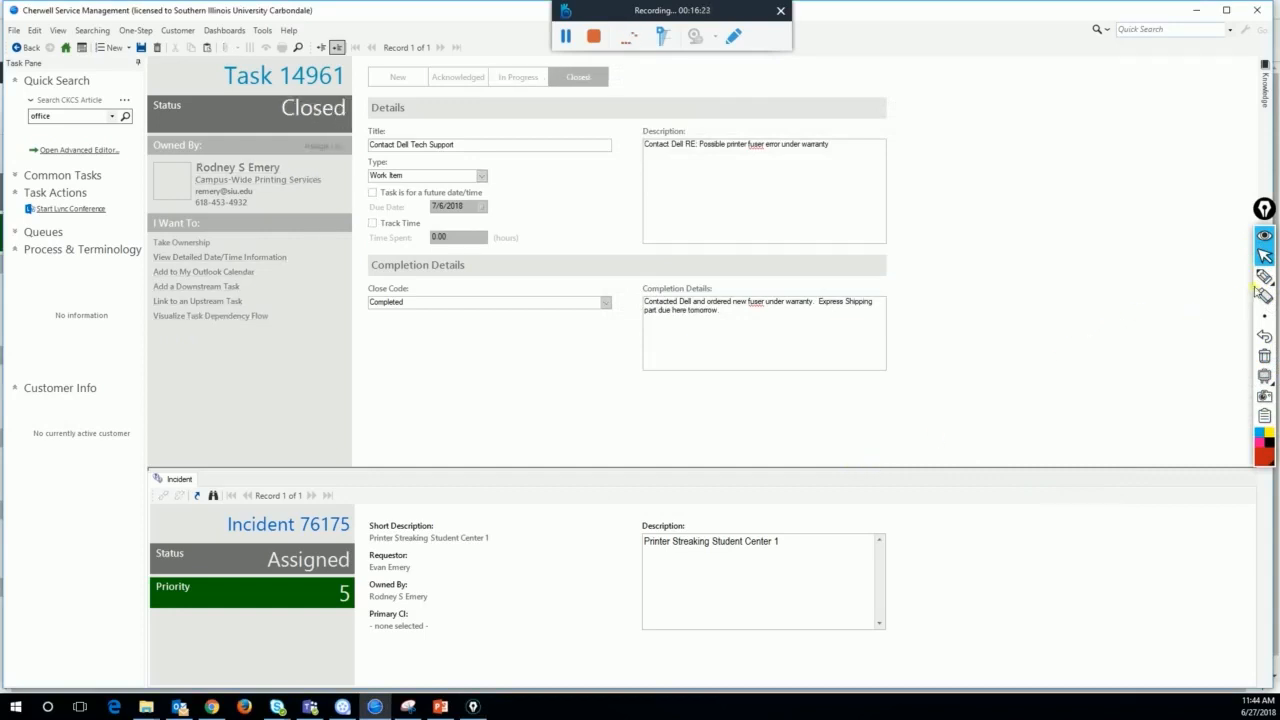
- Circle the task's Closed status in red pen and switch back to the normal pointer
mouse_move(1262, 282)
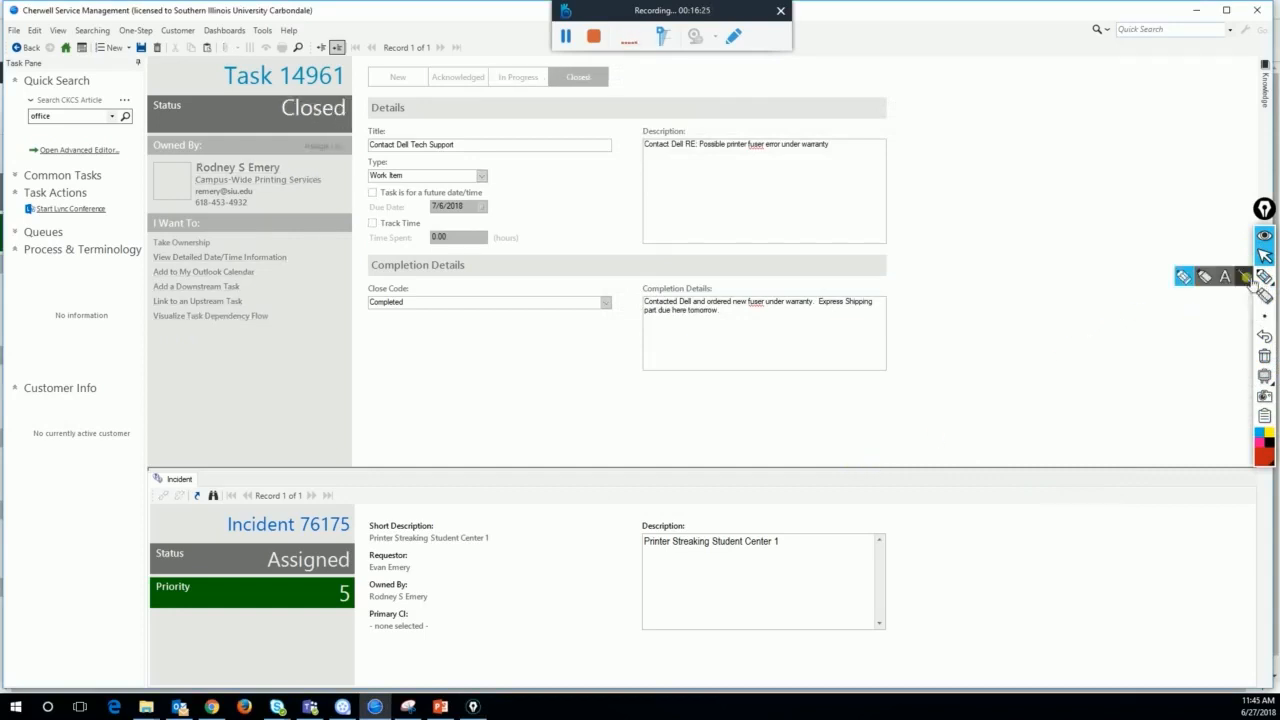
click(1263, 278)
mouse_move(305, 84)
mouse_down()
mouse_move(251, 103)
mouse_move(363, 123)
mouse_move(268, 114)
mouse_move(360, 135)
mouse_move(248, 117)
mouse_move(357, 133)
mouse_move(272, 113)
mouse_move(335, 155)
mouse_move(280, 88)
mouse_move(332, 150)
mouse_move(357, 105)
mouse_up()
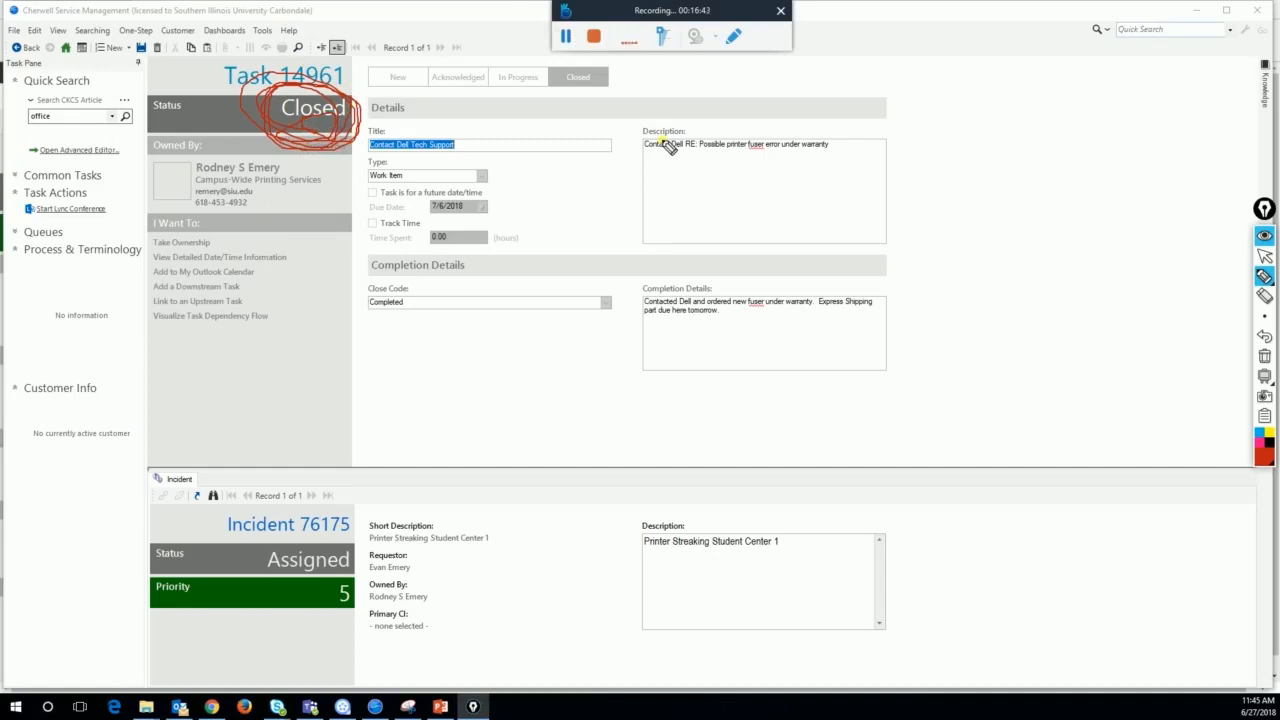
click(1265, 256)
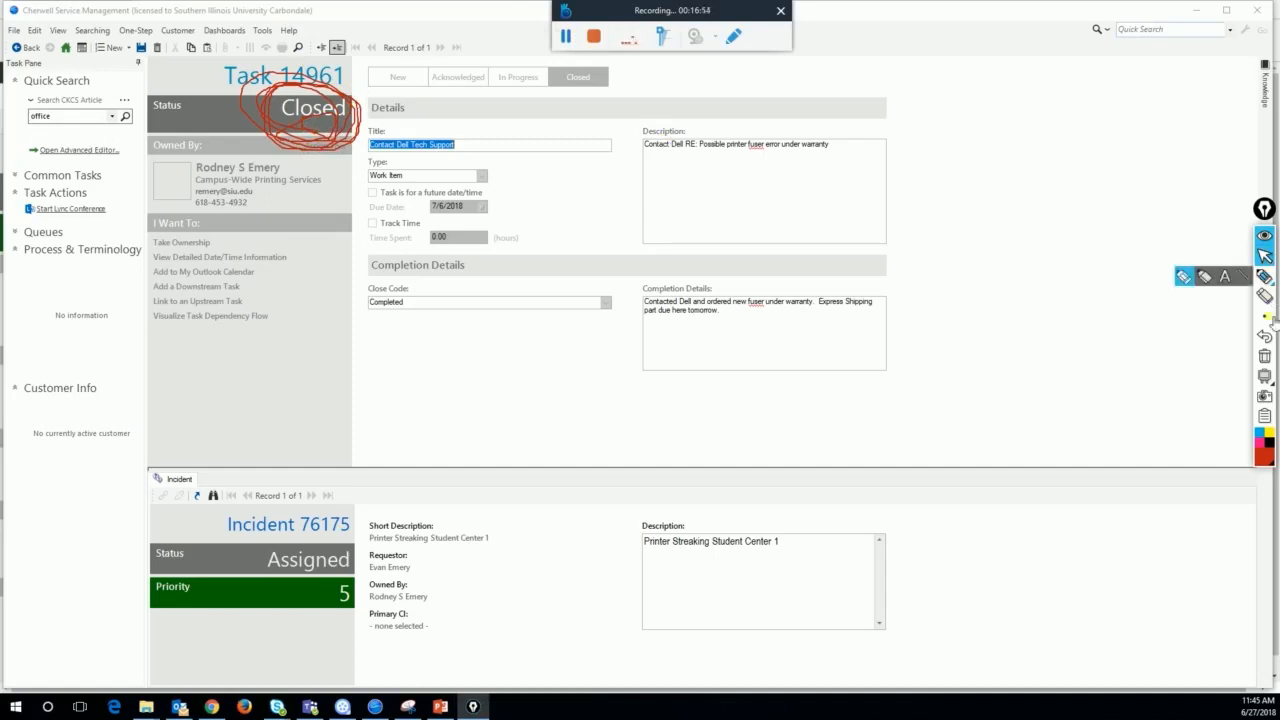
mouse_move(1274, 377)
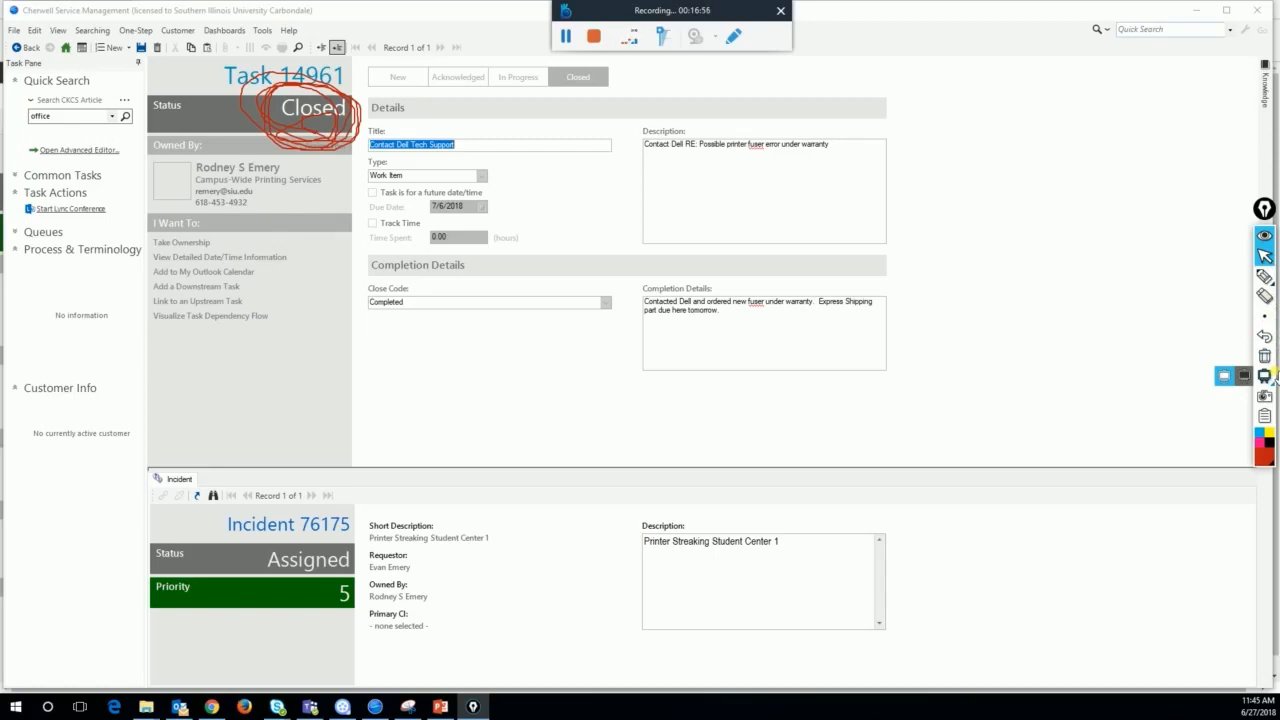